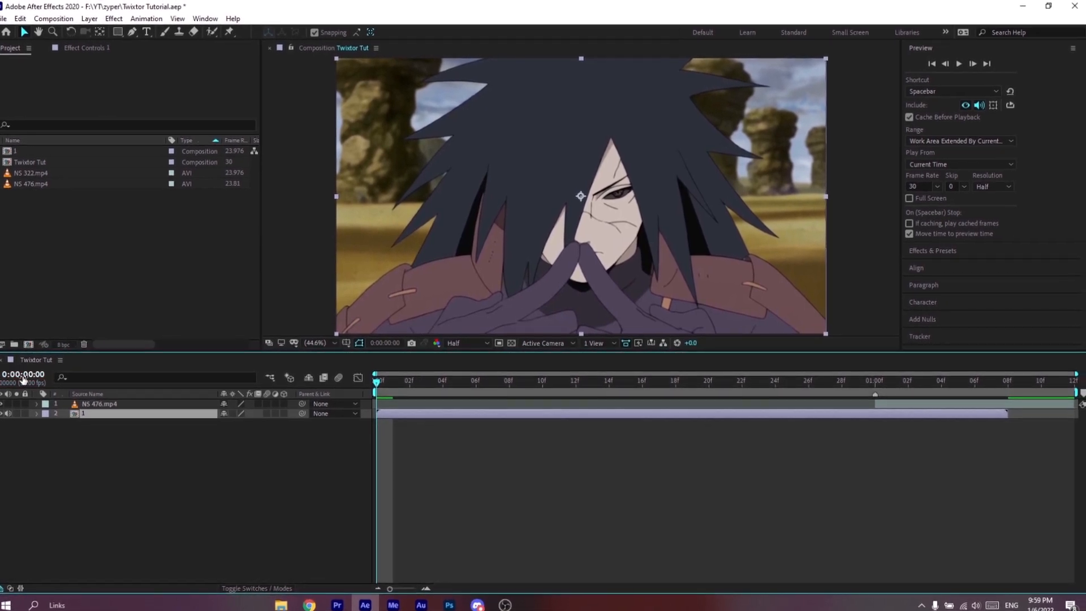
# Open composition 1 and set its frame rate to 30 fps and its duration to 0:00:01:10.
pyautogui.doubleClick(404, 416)
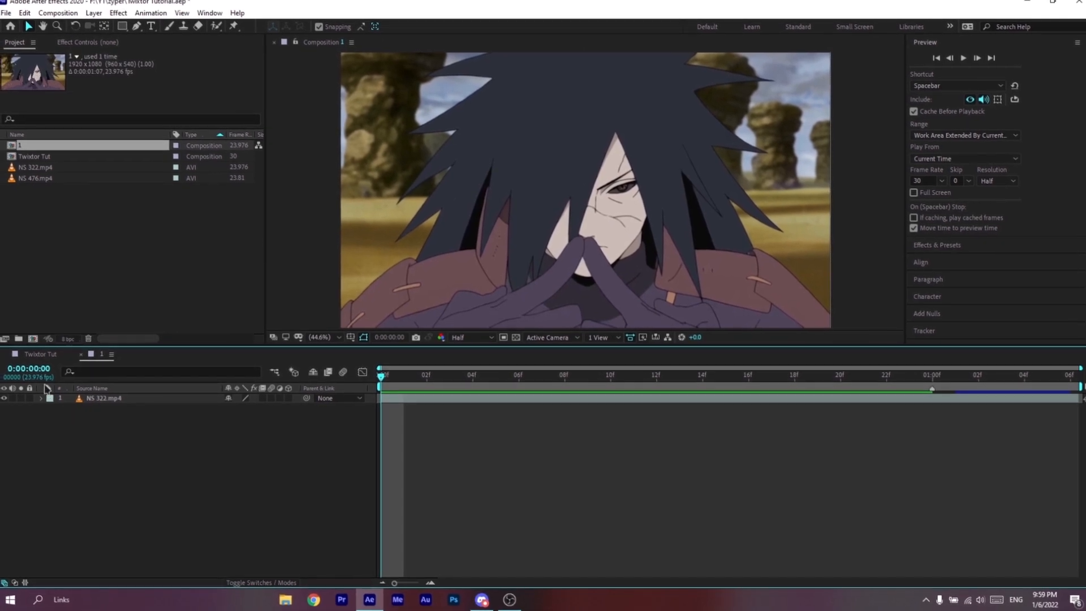
pyautogui.click(111, 355)
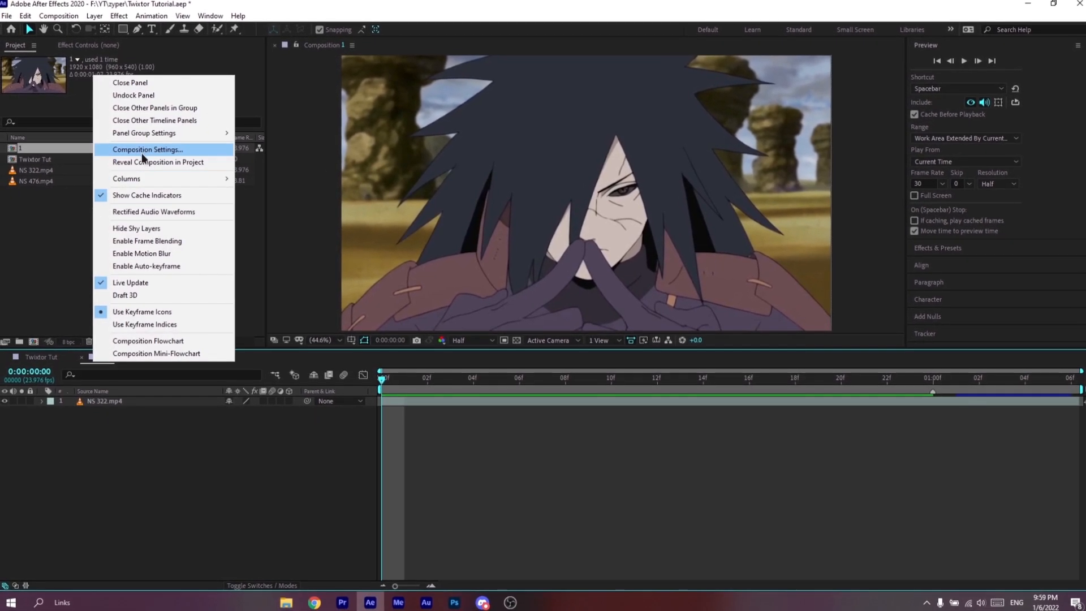
pyautogui.click(146, 150)
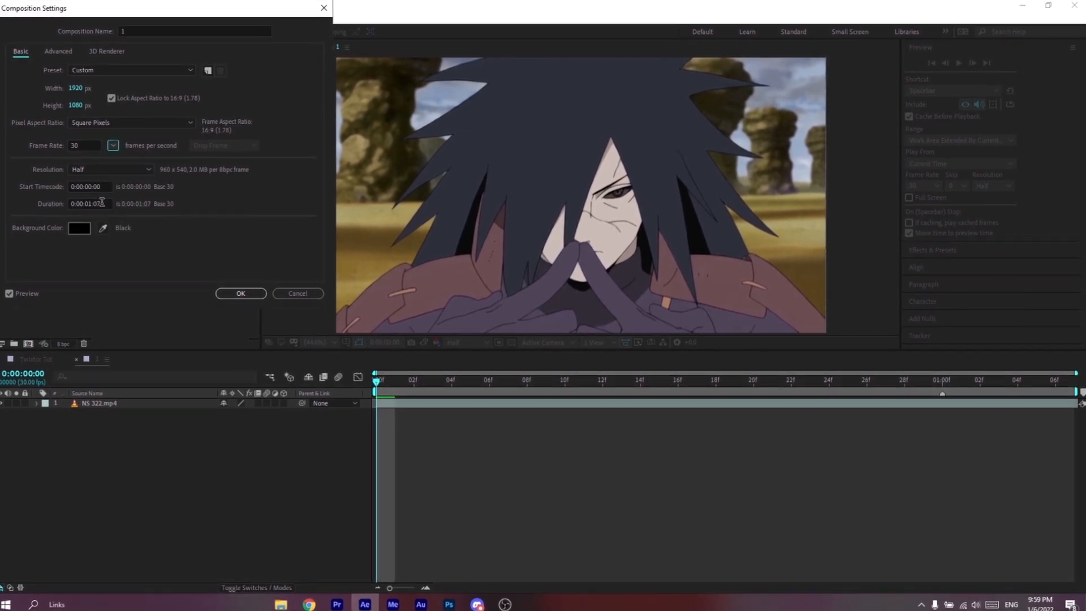
pyautogui.moveTo(101, 203); pyautogui.dragTo(92, 203)
pyautogui.write('10')
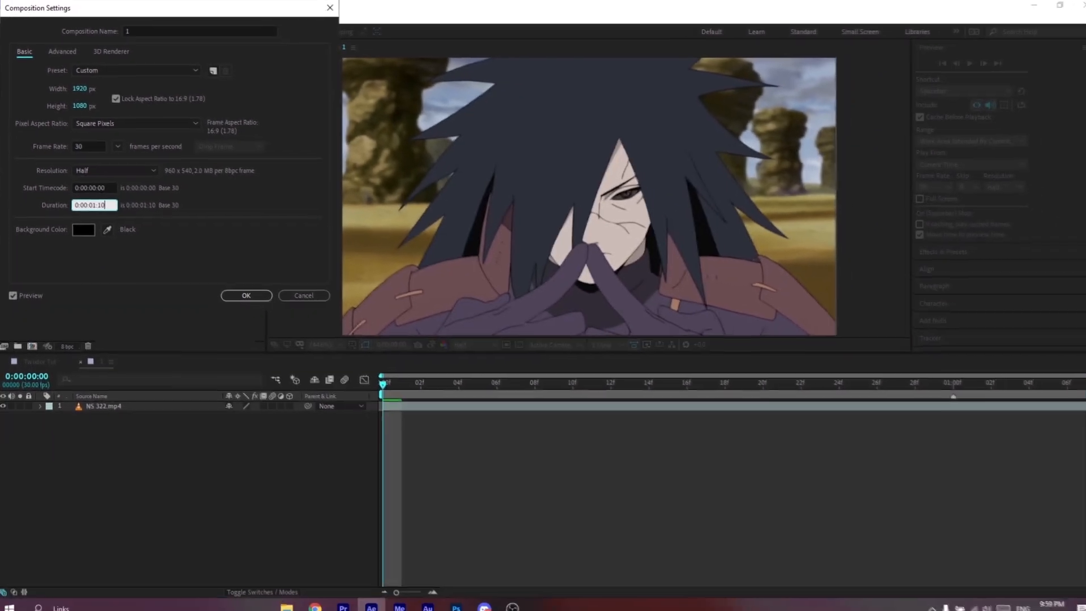
pyautogui.press('Return')
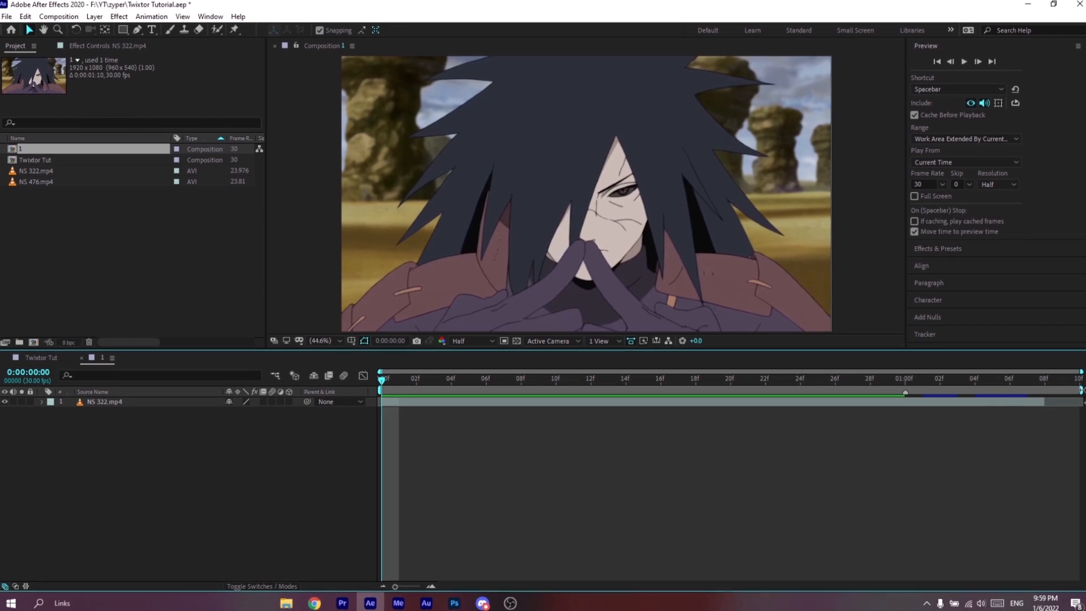
# Shorten the work area to the end of the NS 322.mp4 clip and trim the composition to it.
pyautogui.moveTo(1078, 390); pyautogui.dragTo(1042, 389)
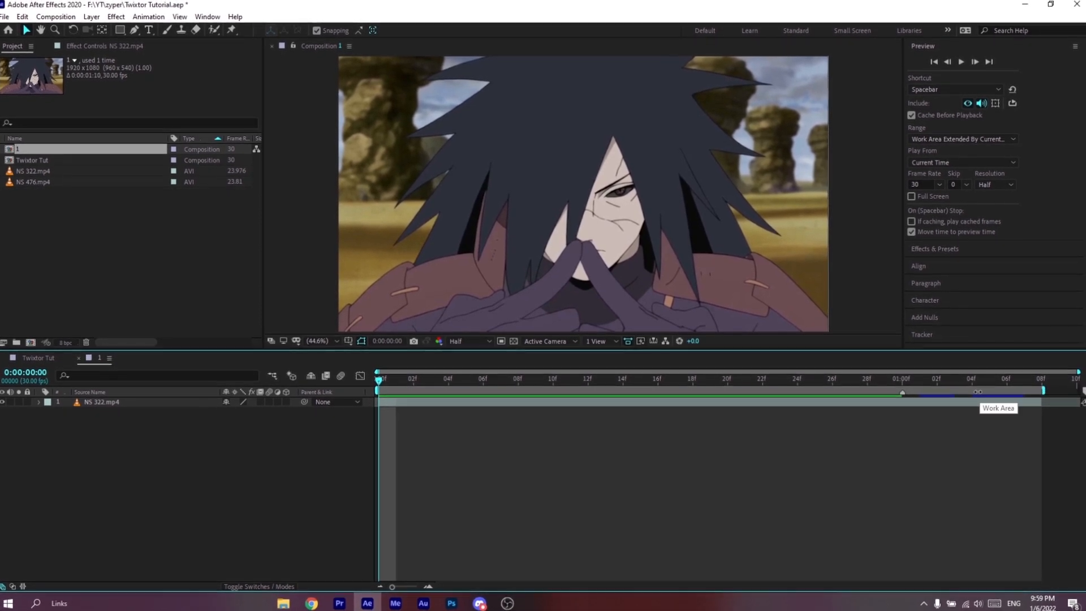
pyautogui.rightClick(836, 387)
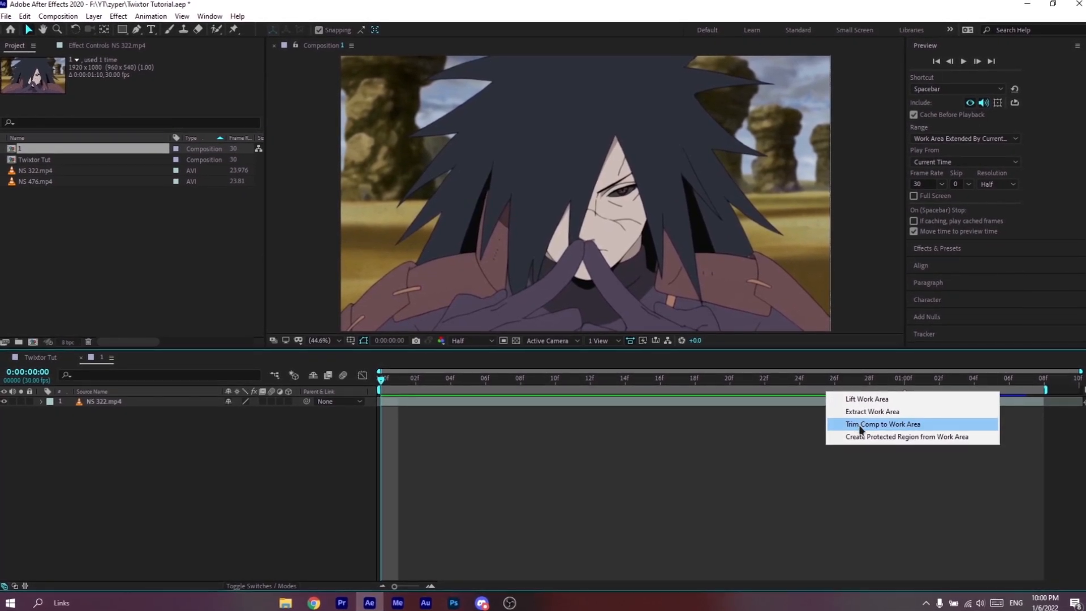
pyautogui.click(885, 419)
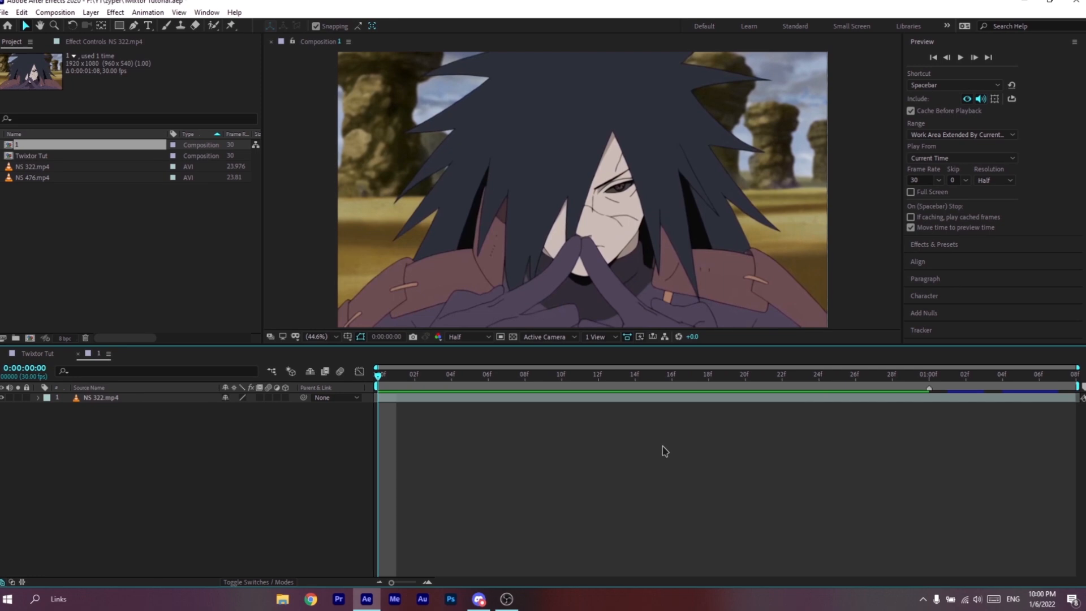
# Return to the Twixtor Tut composition, save the project and enable time remapping on layer 1.
pyautogui.click(78, 359)
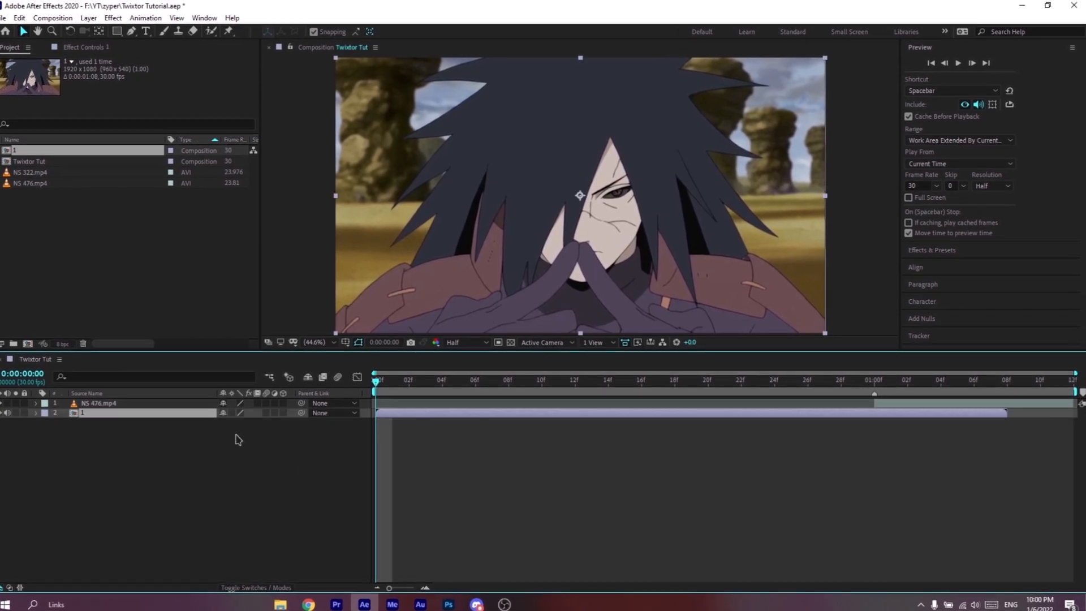
pyautogui.click(427, 412)
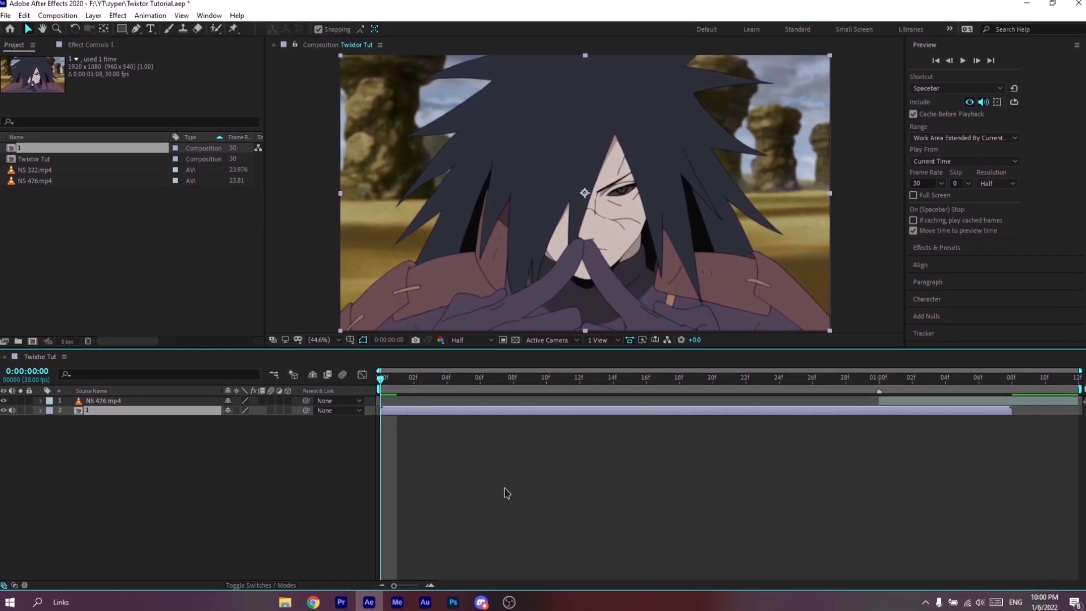
pyautogui.hotkey('ctrl', 's')
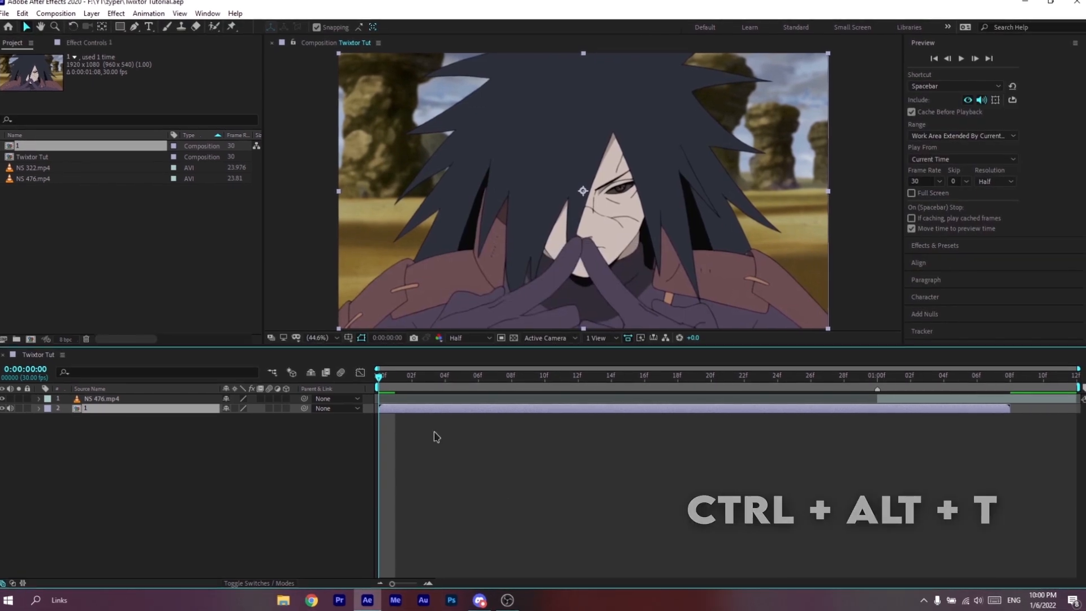
pyautogui.hotkey('ctrl', 'alt', 't')
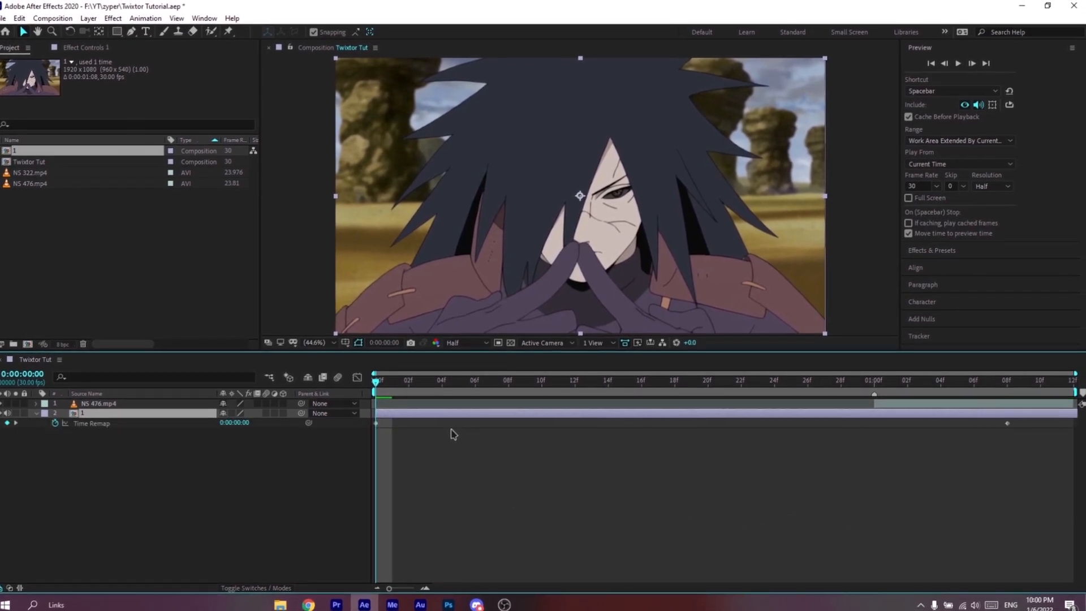
pyautogui.rightClick(427, 409)
pyautogui.moveTo(474, 153)
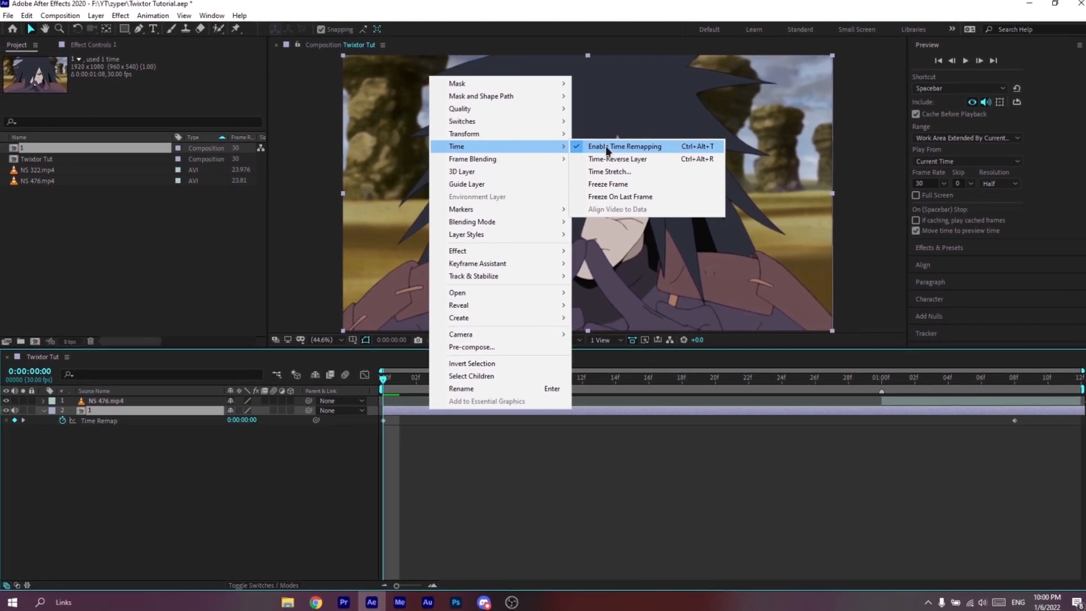
pyautogui.click(597, 478)
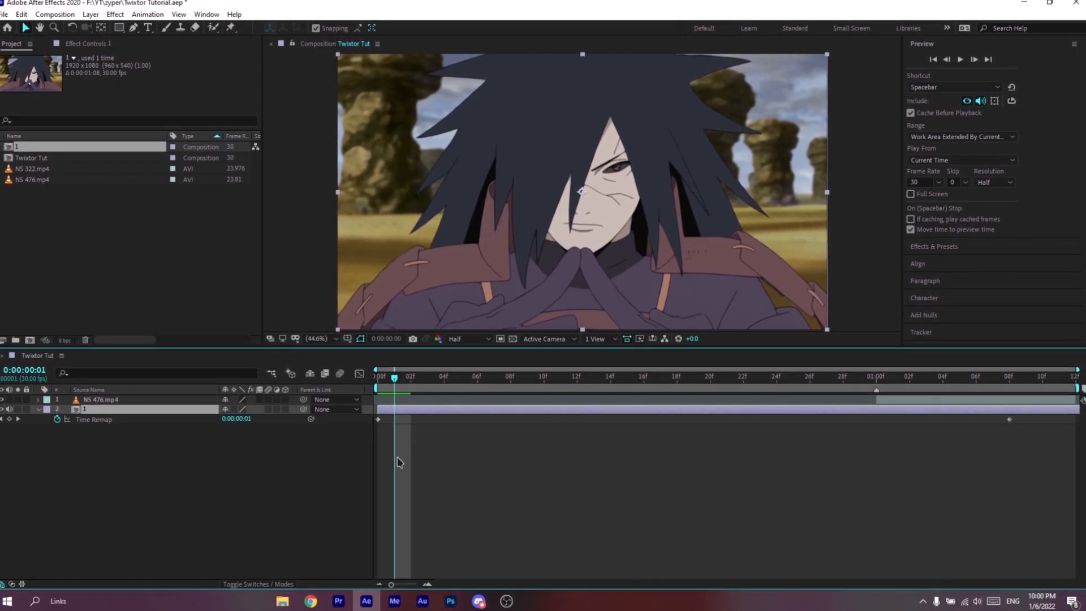
# Add a Time Remap keyframe wherever the character moves, including frames 1, 5, 8, 12, 16 and 20, and space the keyframes one frame apart.
pyautogui.press('pagedown')
pyautogui.press('pagedown')
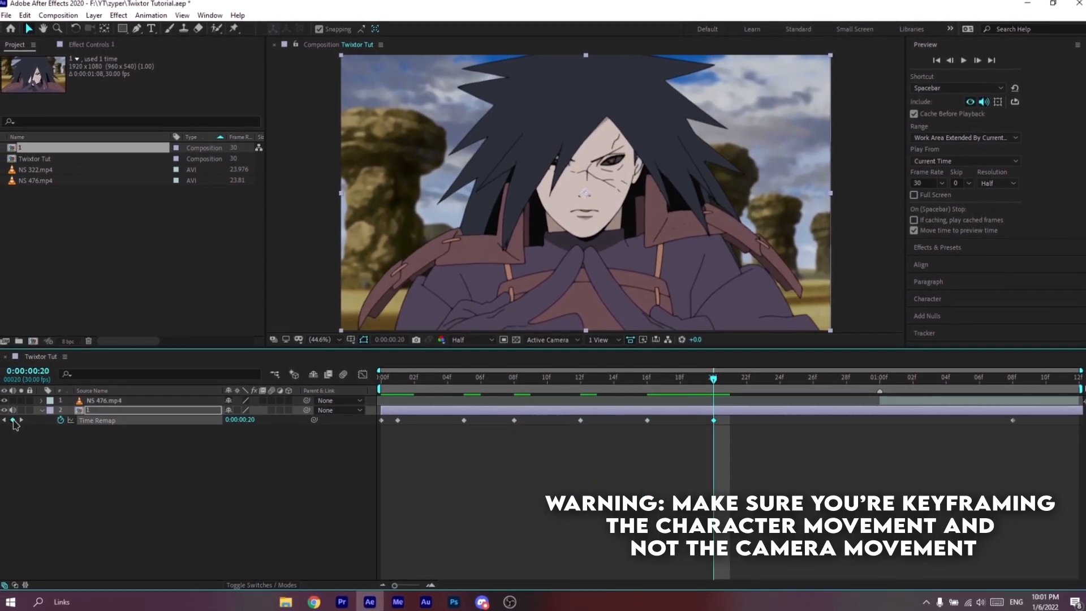
pyautogui.press('pagedown')
pyautogui.press('pagedown')
pyautogui.press('pagedown')
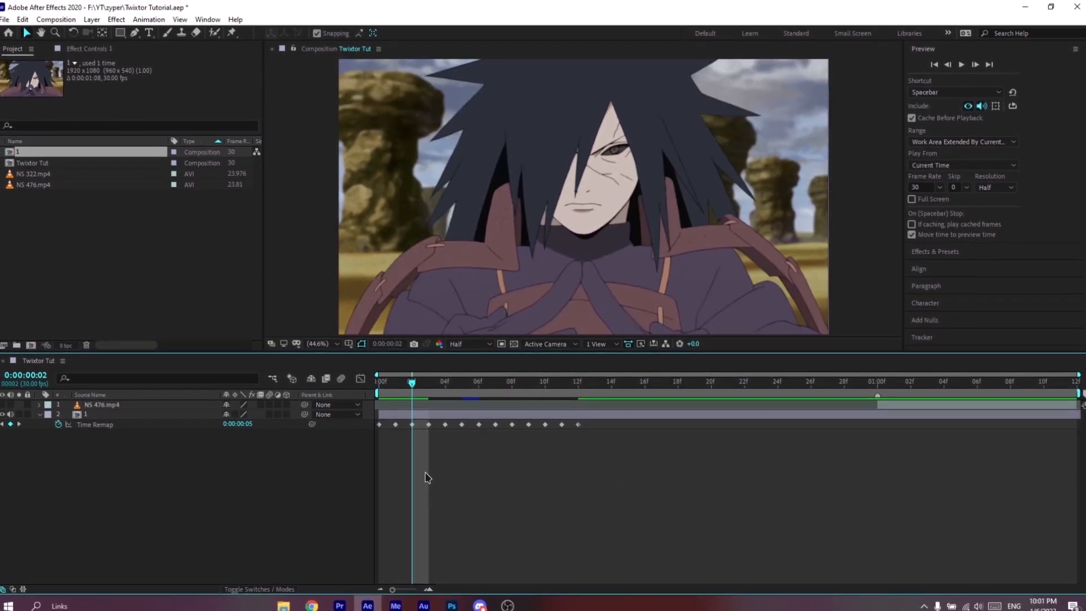
# Go through the retimed clip frame by frame to check the character movement at each Time Remap keyframe.
pyautogui.press('pagedown')
pyautogui.press('pagedown')
pyautogui.press('pagedown')
pyautogui.press('pagedown')
pyautogui.press('pagedown')
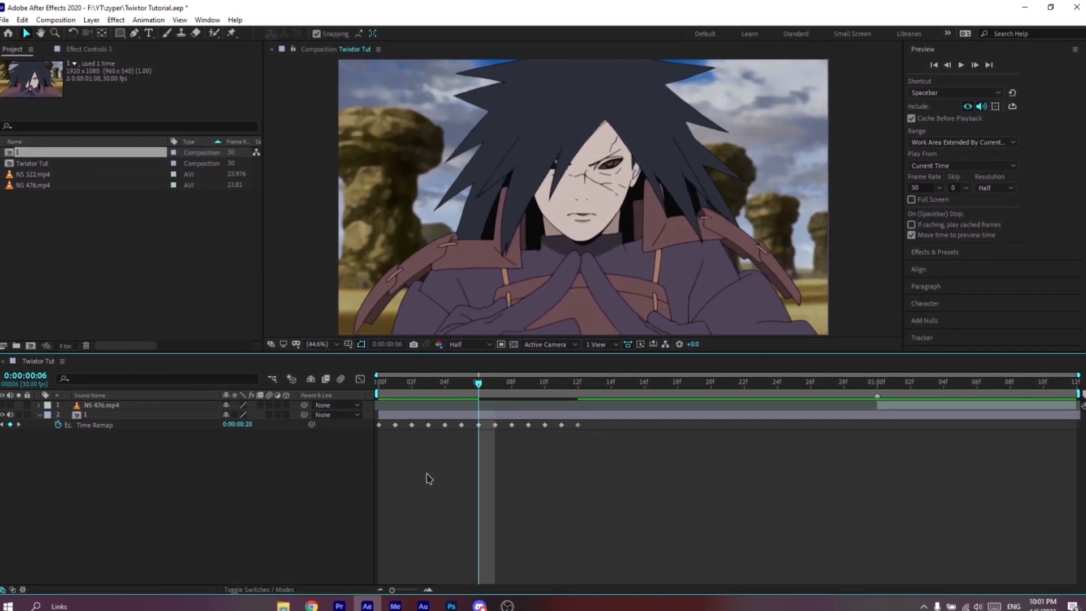
pyautogui.press('pagedown')
pyautogui.press('pagedown')
pyautogui.press('pagedown')
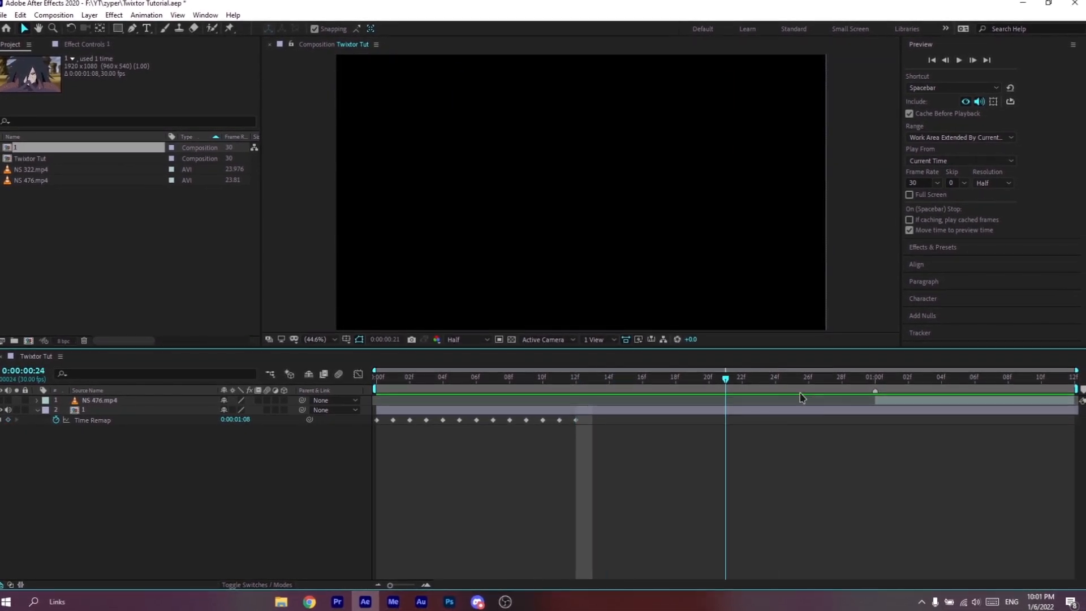
# Split layer 1 at 0:00:01:00 and delete the part after the split.
pyautogui.moveTo(872, 408); pyautogui.dragTo(892, 411)
pyautogui.click(892, 410)
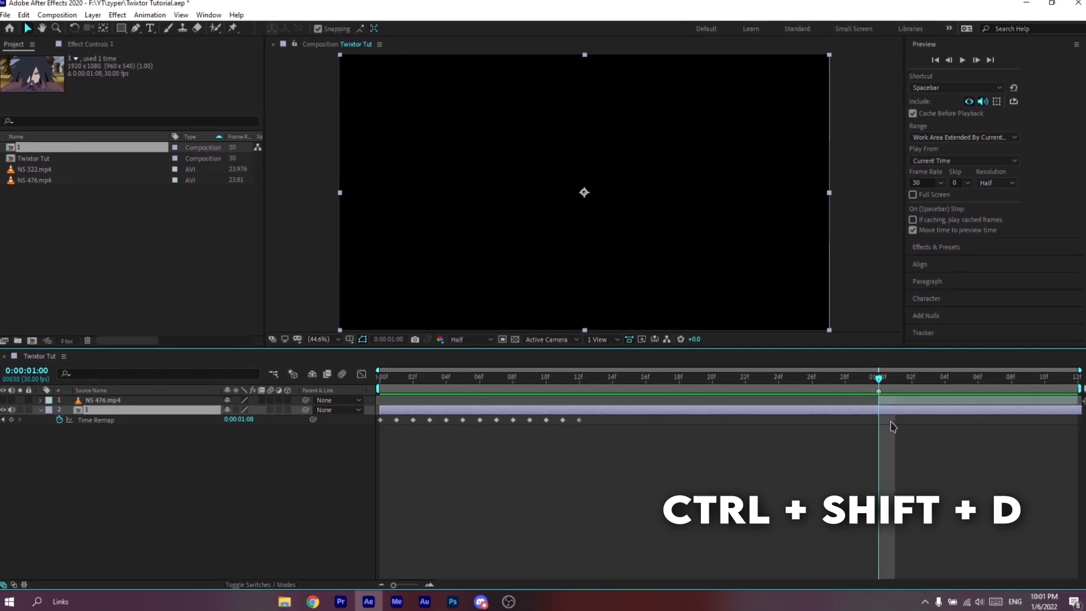
pyautogui.hotkey('ctrl', 'shift', 'd')
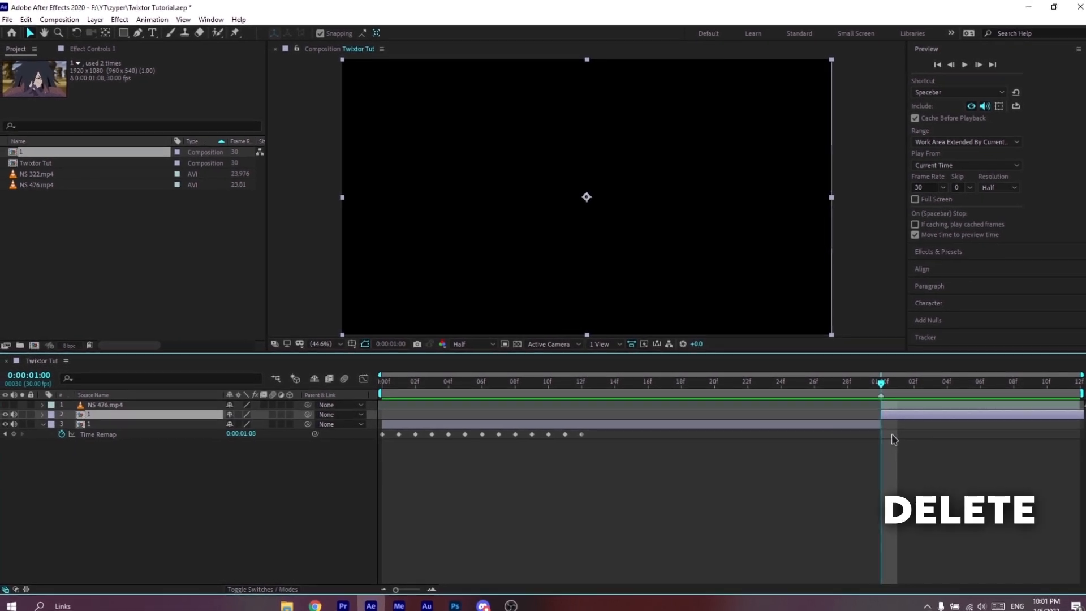
pyautogui.press('Delete')
# Return the playhead to the first frame and apply the Twixtor Pro effect to layer 1.
pyautogui.moveTo(879, 376); pyautogui.dragTo(384, 392)
pyautogui.click(396, 409)
pyautogui.hotkey('ctrl', 'space')
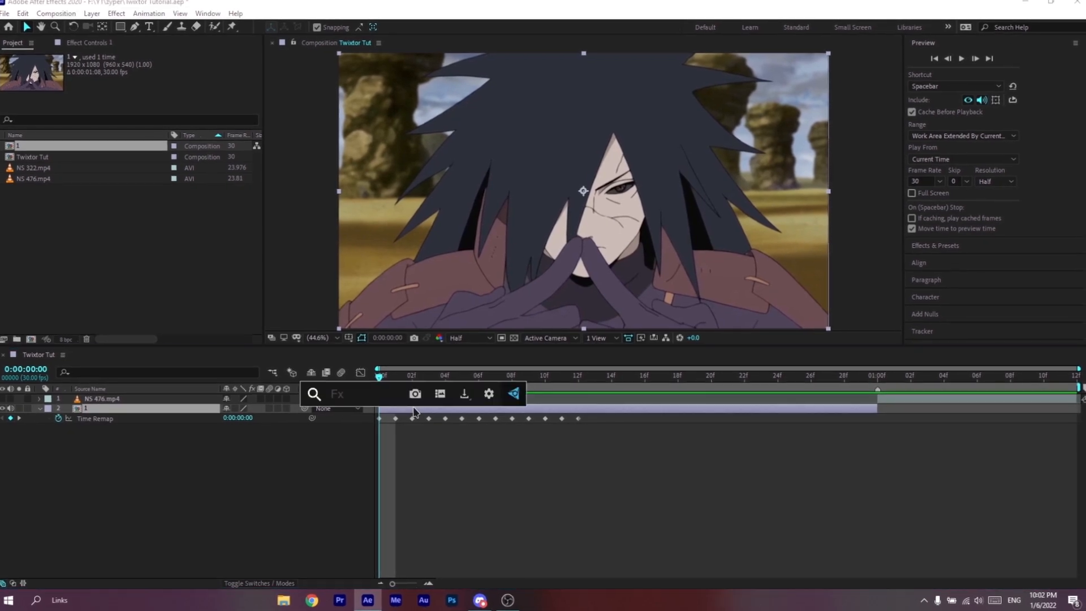
pyautogui.write('twix')
pyautogui.click(377, 442)
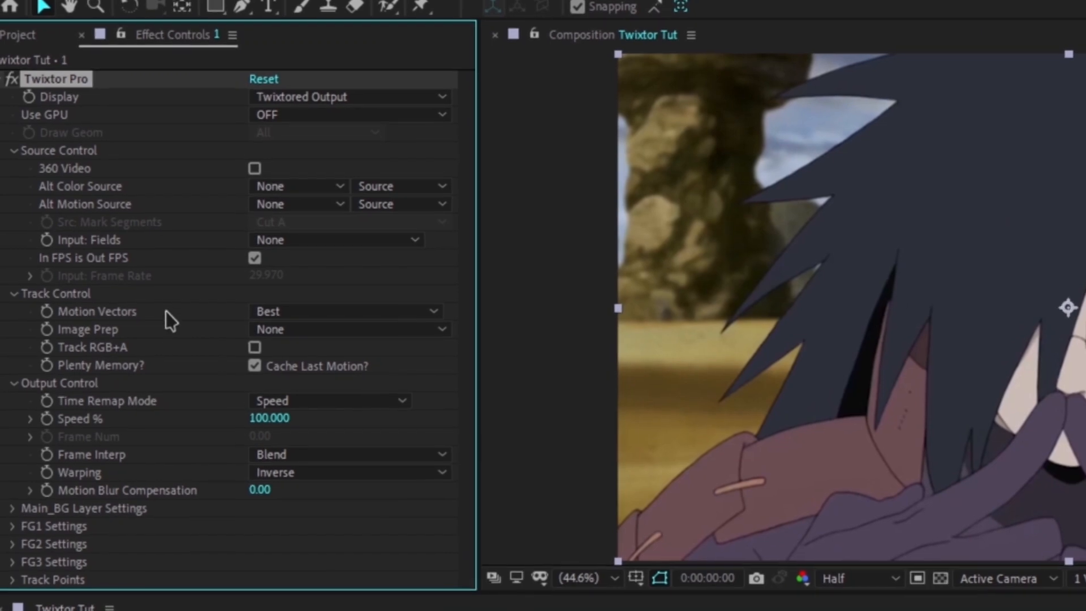
# Turn off In FPS is Out FPS, set Twixtor's input frame rate to 30 and its Image Prep to Contrast/Edge Enhance.
pyautogui.click(256, 258)
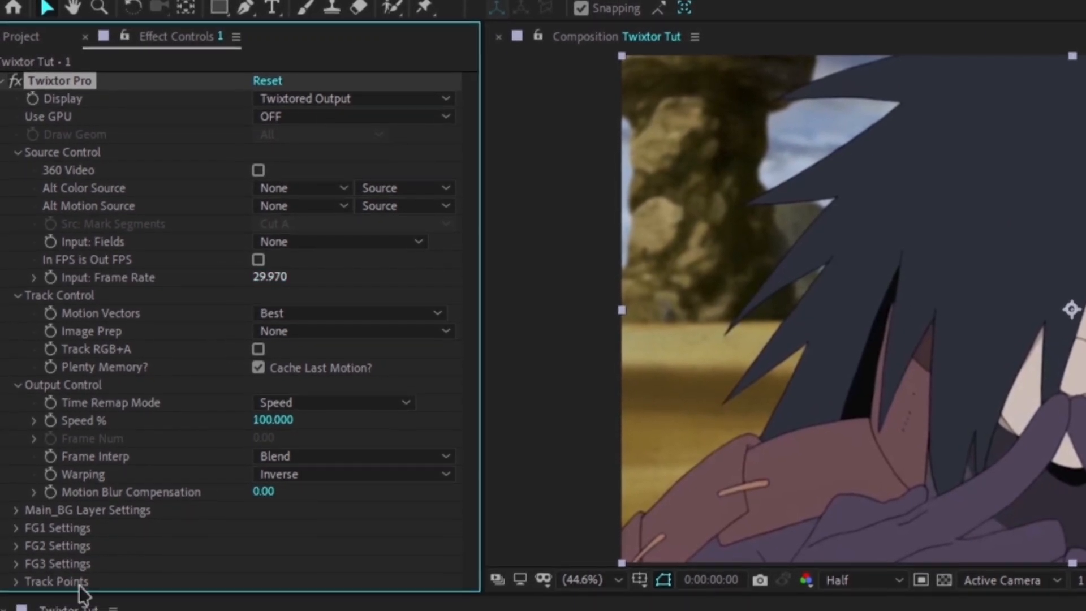
pyautogui.click(269, 276)
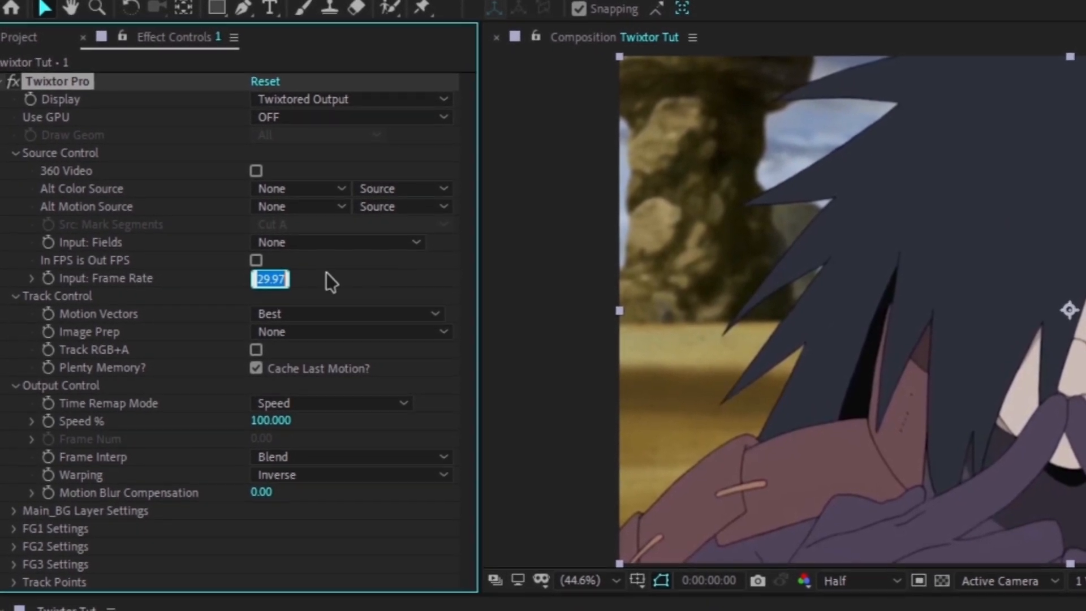
pyautogui.write('30')
pyautogui.press('Return')
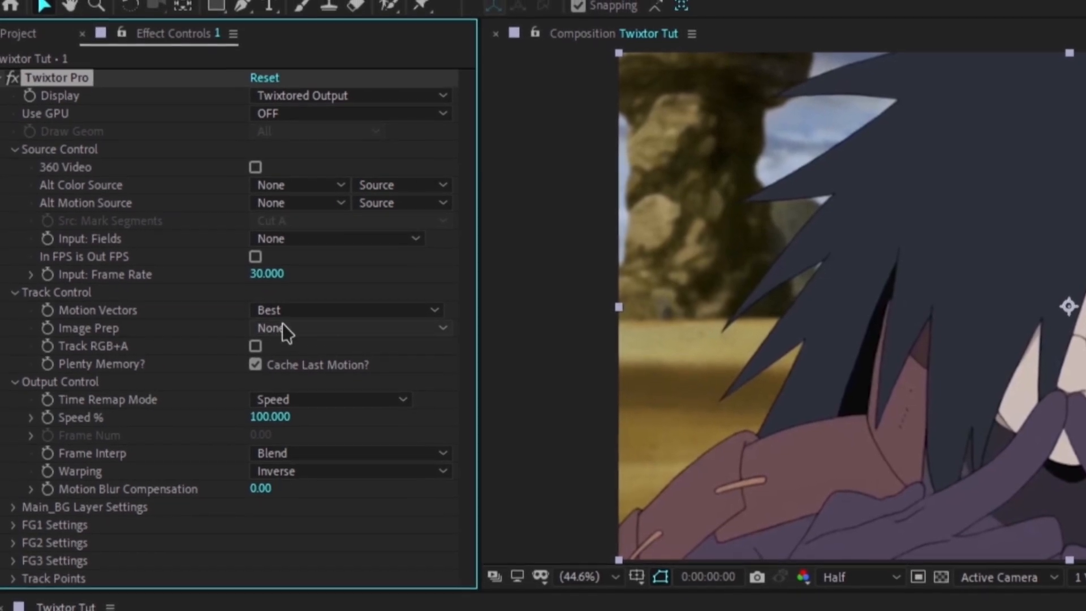
pyautogui.click(282, 324)
pyautogui.click(354, 375)
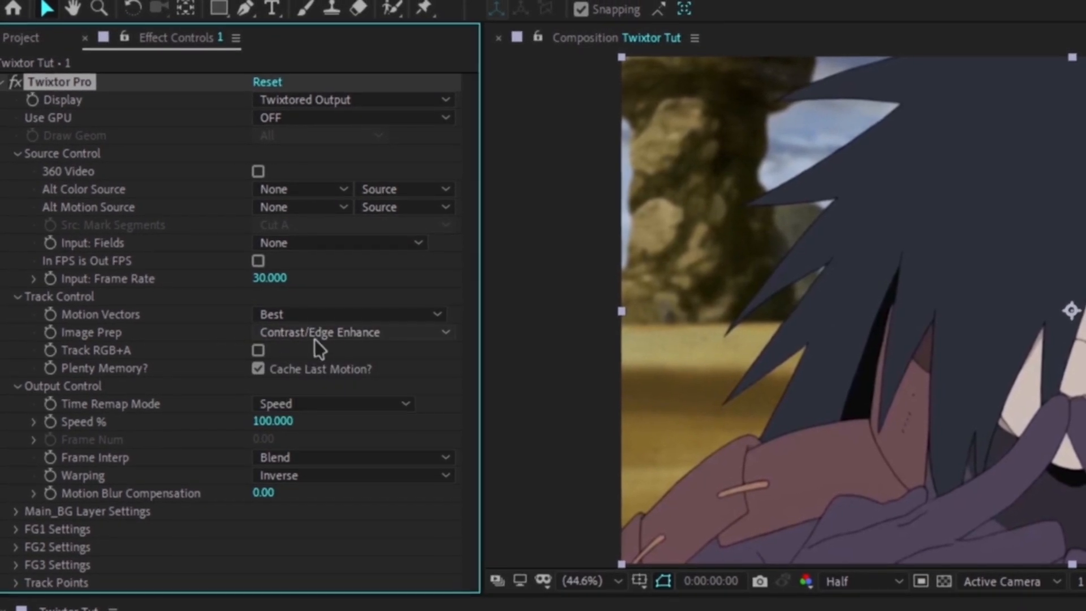
# Set Twixtor's Frame Interp to Motion Weighted Blend and its Warping to Inverse w/ Smart Blend.
pyautogui.click(317, 455)
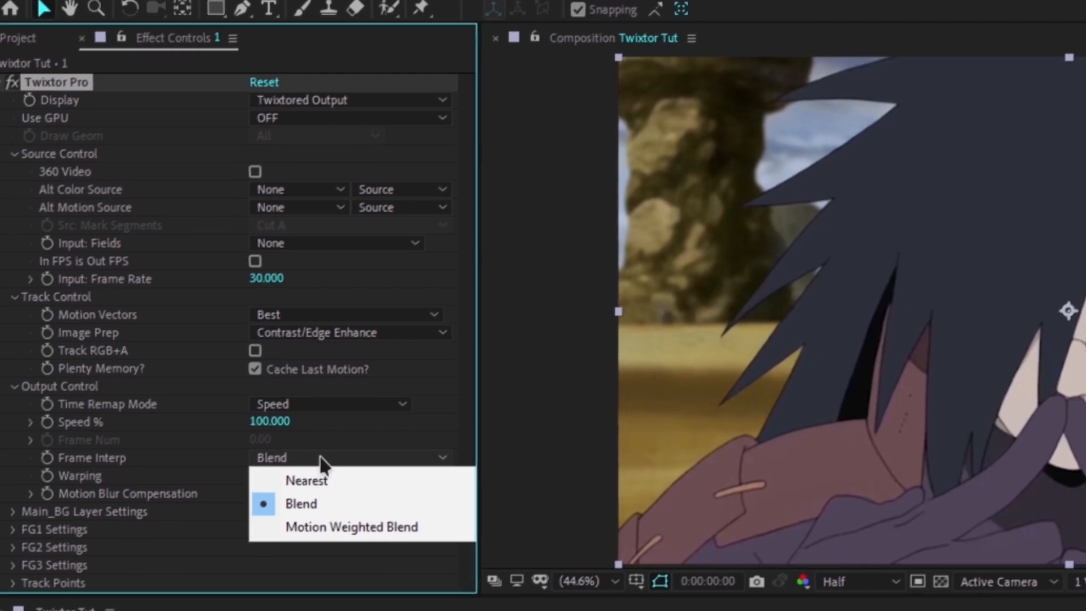
pyautogui.click(320, 522)
pyautogui.click(305, 473)
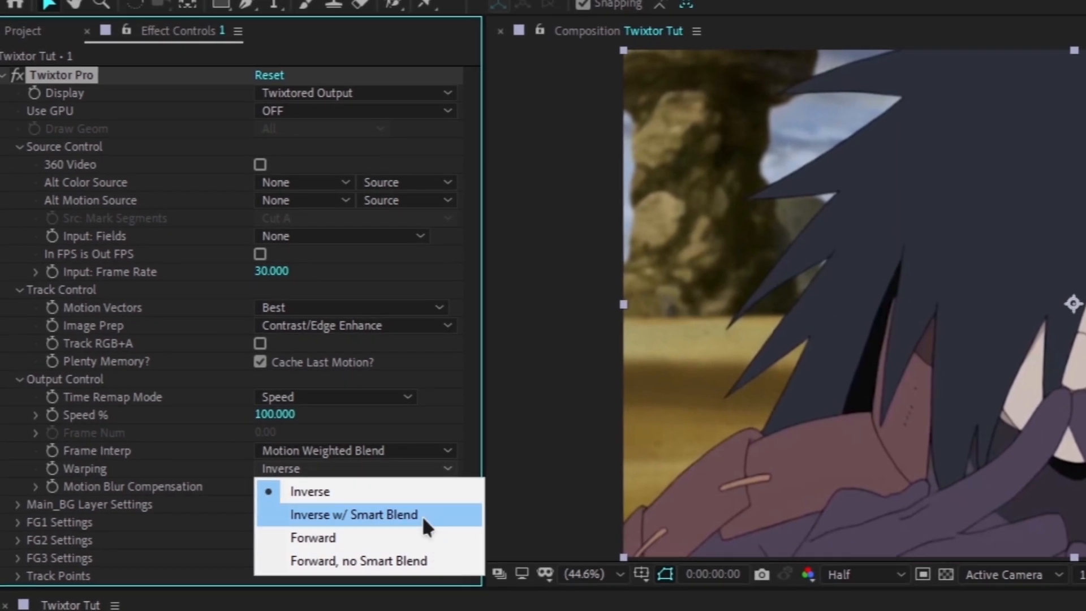
pyautogui.click(420, 517)
# Set the Main_BG Sensitivity in Twixtor's Main_BG Layer Settings to 100.
pyautogui.click(17, 506)
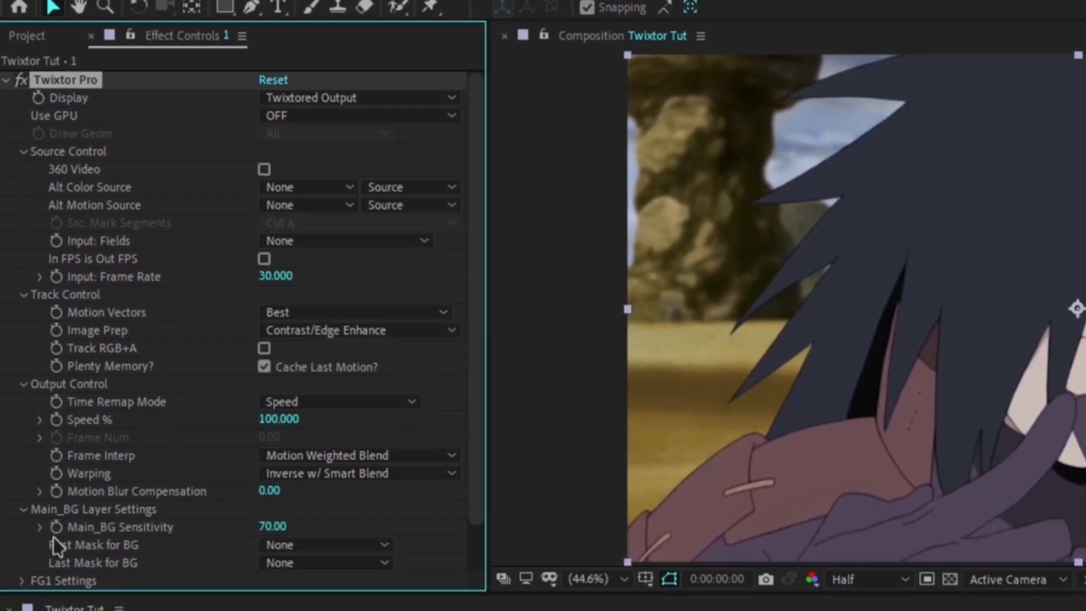
pyautogui.click(267, 527)
pyautogui.write('100')
pyautogui.press('Return')
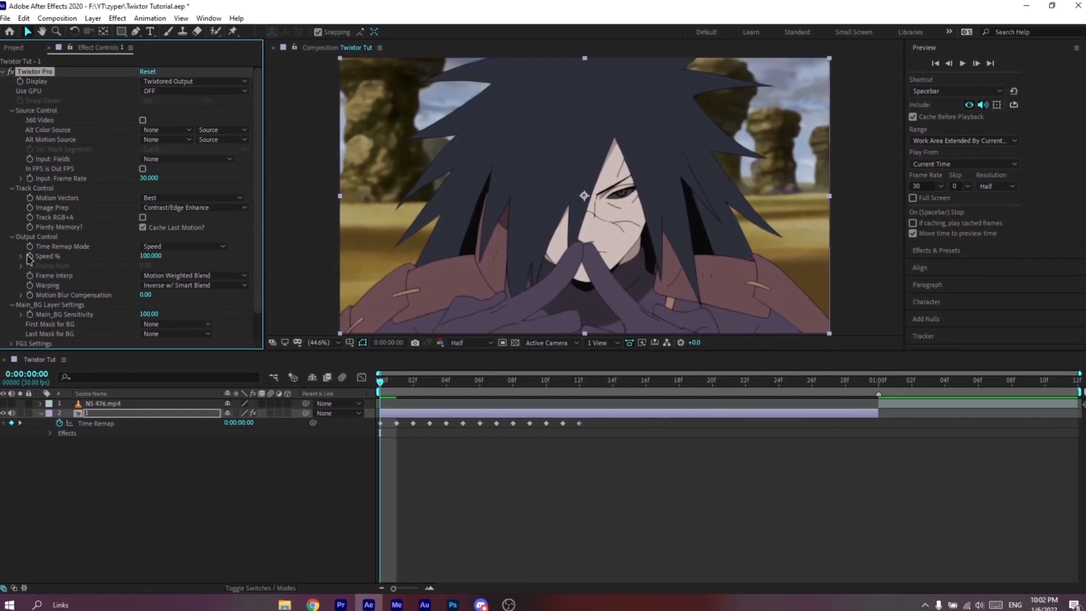
# Keyframe Twixtor's Speed % at the layer's start, middle and end, with the middle keyframe at frame 15 and a value of 10.
pyautogui.click(26, 254)
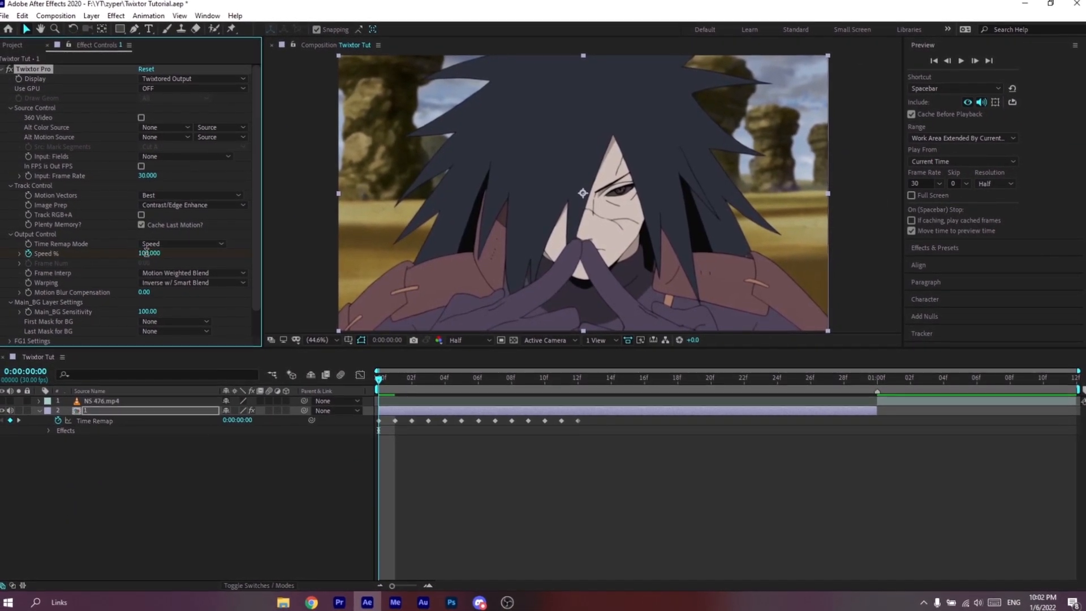
pyautogui.moveTo(148, 258); pyautogui.dragTo(226, 318)
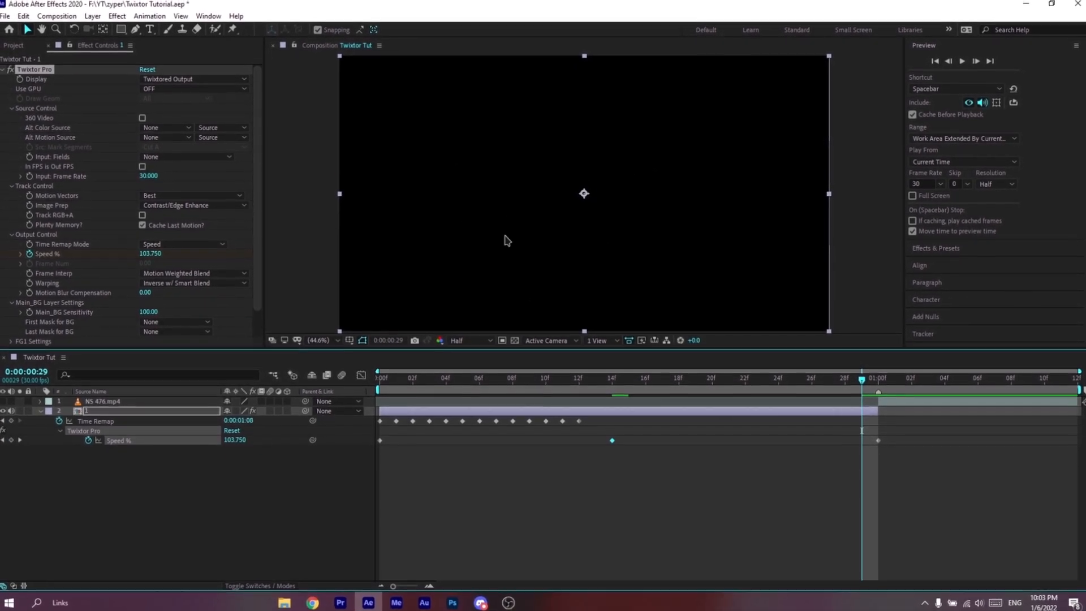
pyautogui.moveTo(609, 442); pyautogui.dragTo(616, 443)
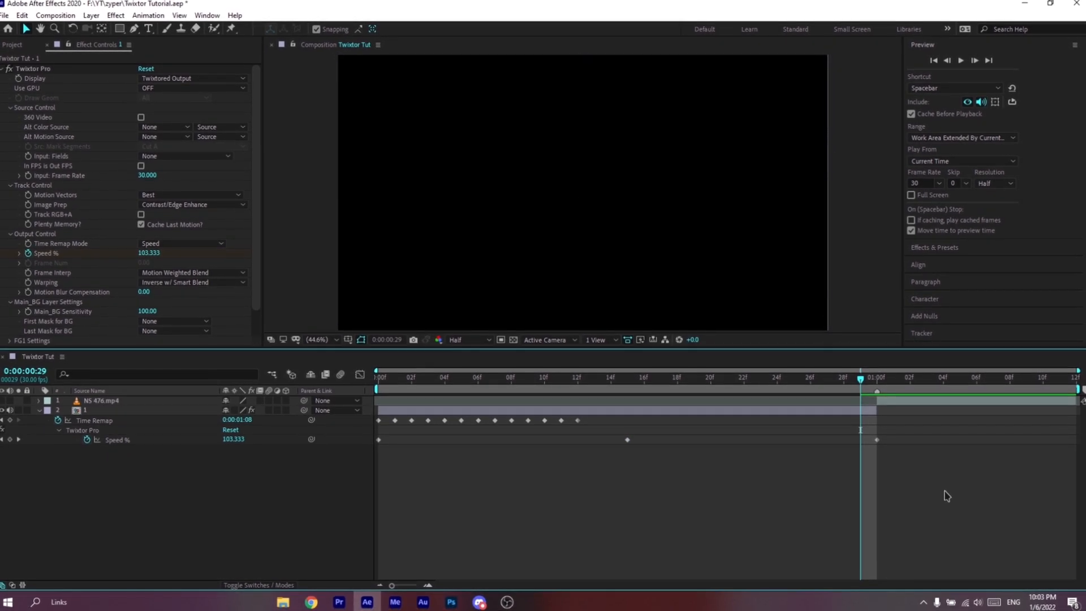
# Apply Easy Ease to all three Speed % keyframes and open the keyframe options on the middle one.
pyautogui.moveTo(449, 469); pyautogui.dragTo(367, 433)
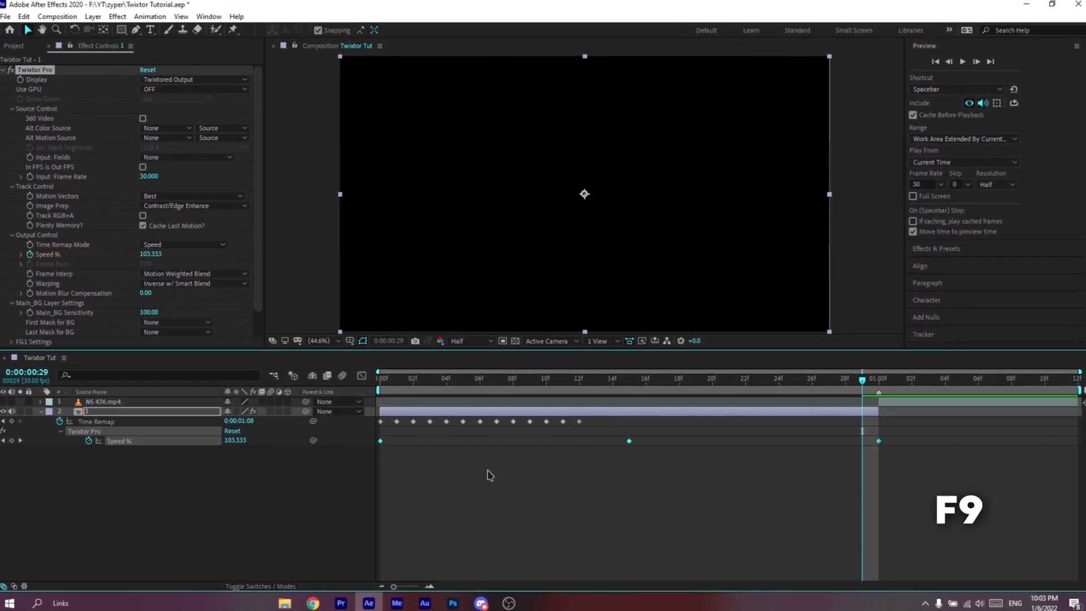
pyautogui.press('F9')
pyautogui.rightClick(627, 444)
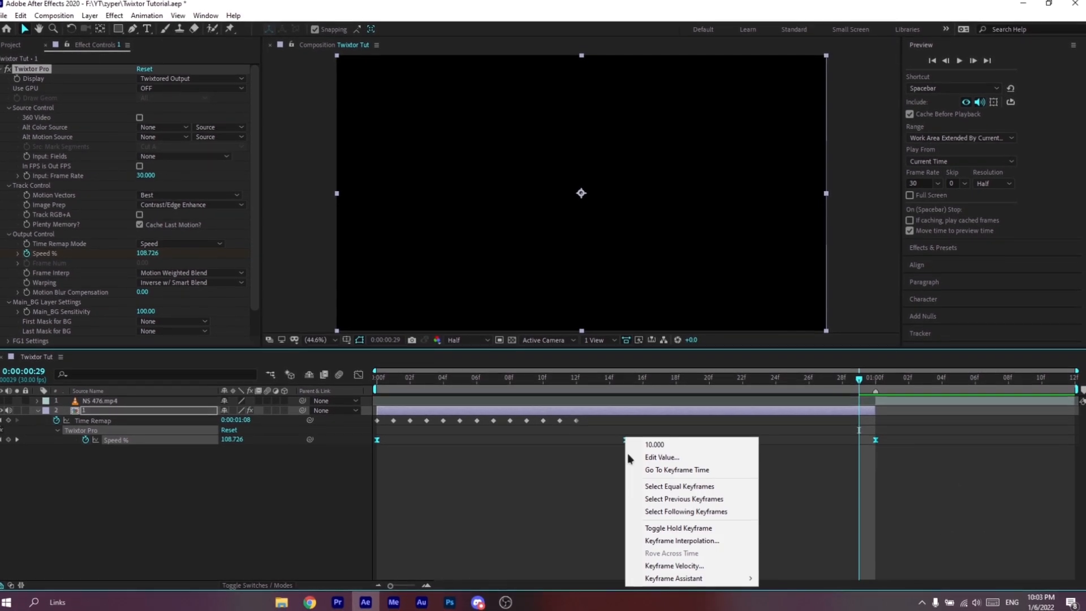
# Display Twixtor's Speed % keyframes as a value graph in the Graph Editor.
pyautogui.moveTo(762, 584)
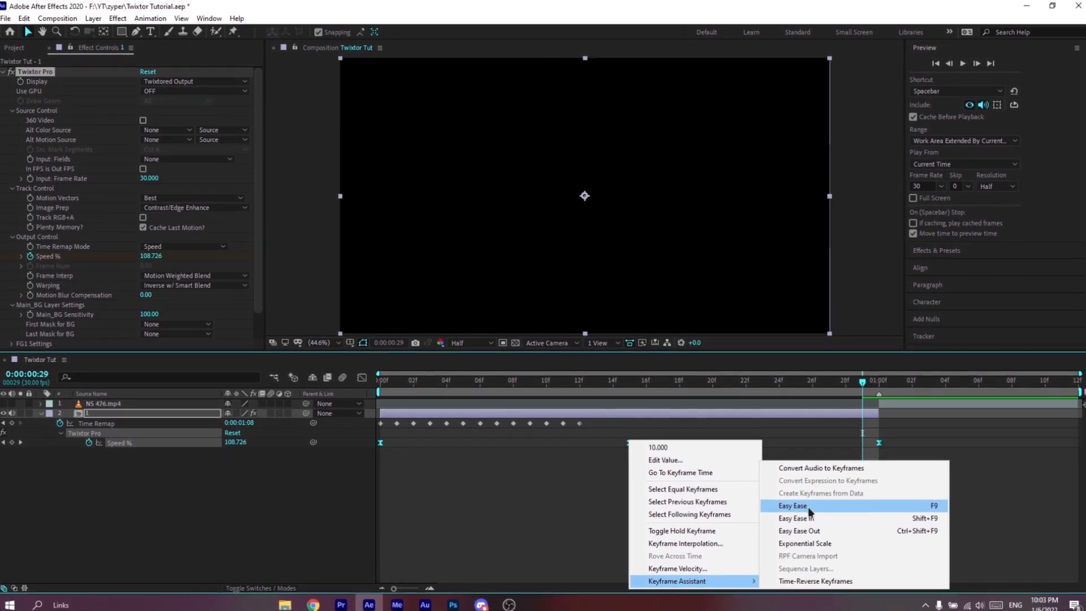
pyautogui.moveTo(998, 509); pyautogui.dragTo(371, 419)
pyautogui.click(362, 376)
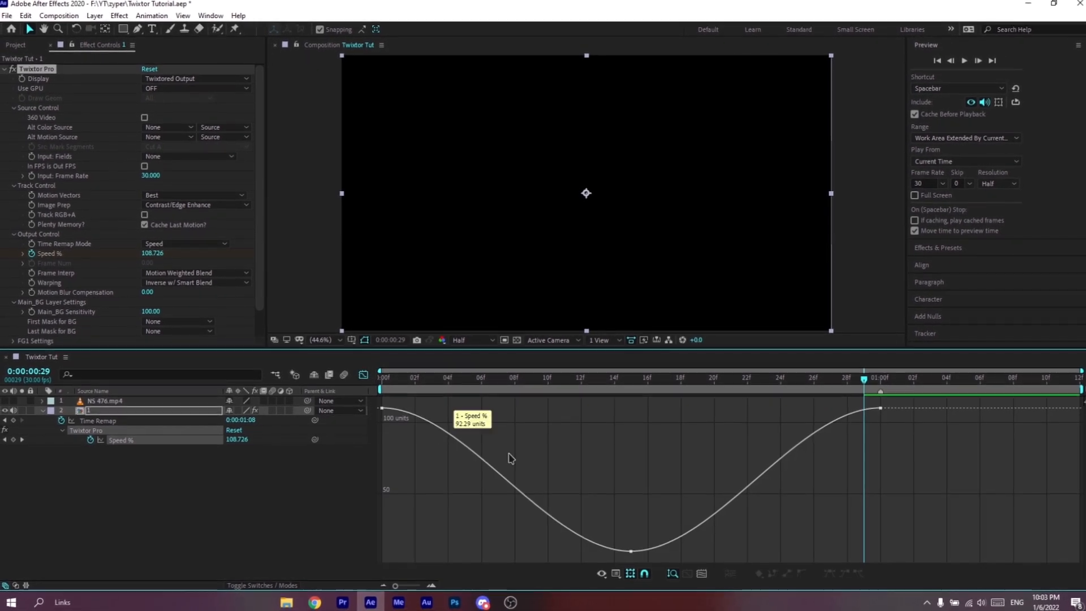
pyautogui.rightClick(651, 463)
pyautogui.click(689, 348)
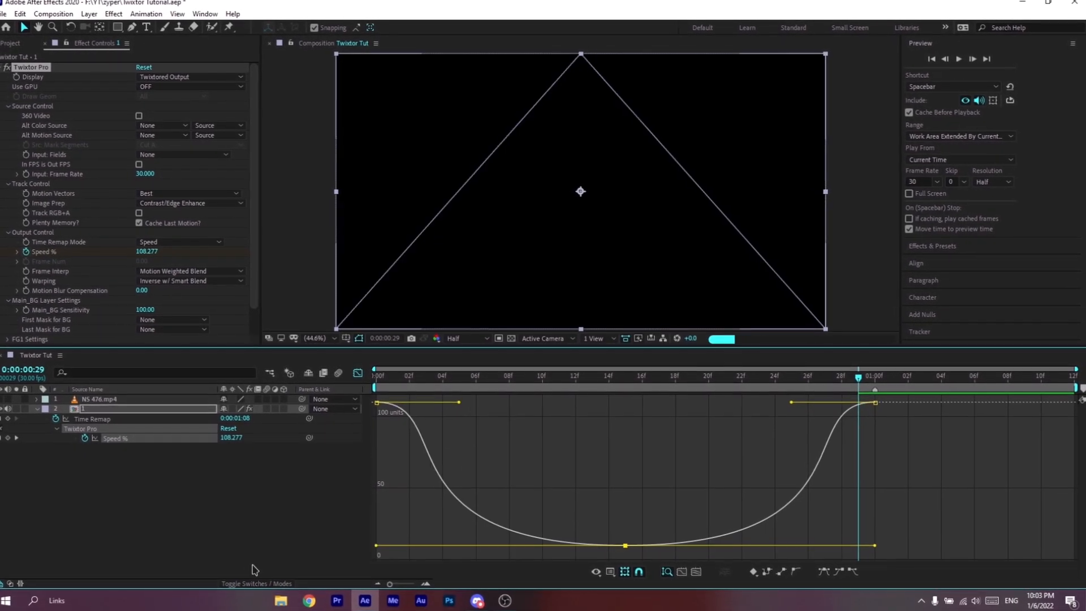
# Shape the Speed % curve into a wide U, with first and last keyframe handles reaching about five frames inward, and preview it.
pyautogui.moveTo(791, 402); pyautogui.dragTo(786, 403)
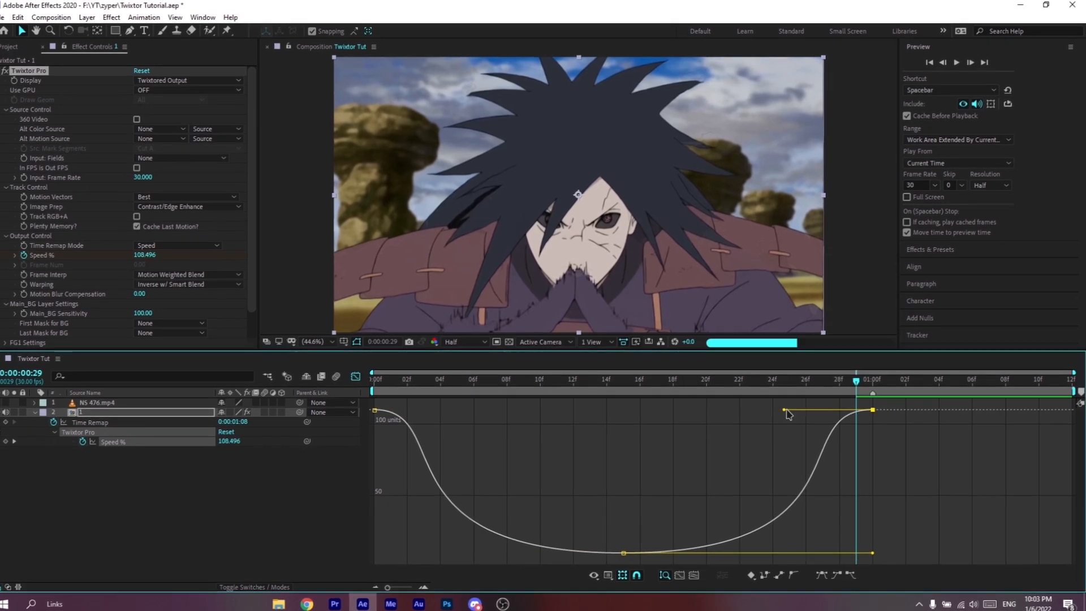
pyautogui.moveTo(375, 410); pyautogui.dragTo(457, 410)
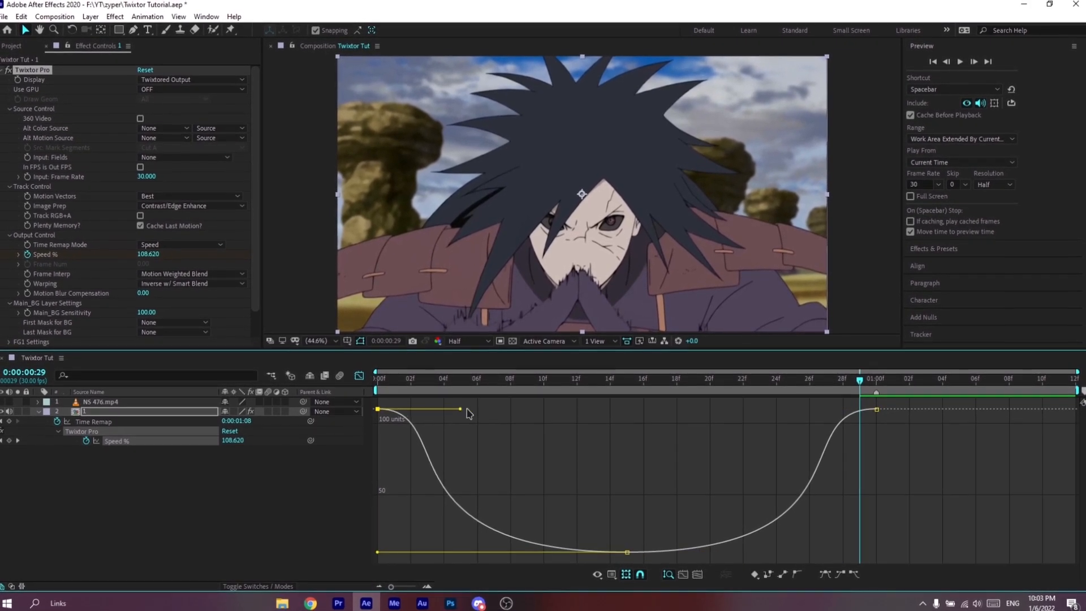
pyautogui.click(876, 408)
pyautogui.moveTo(848, 409); pyautogui.dragTo(764, 412)
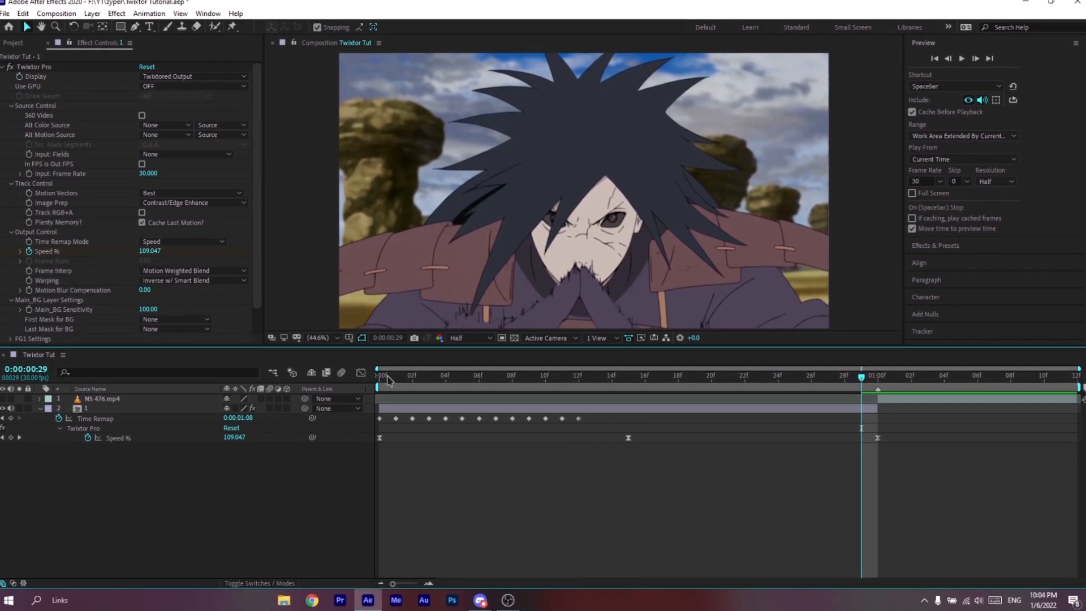
pyautogui.press('space')
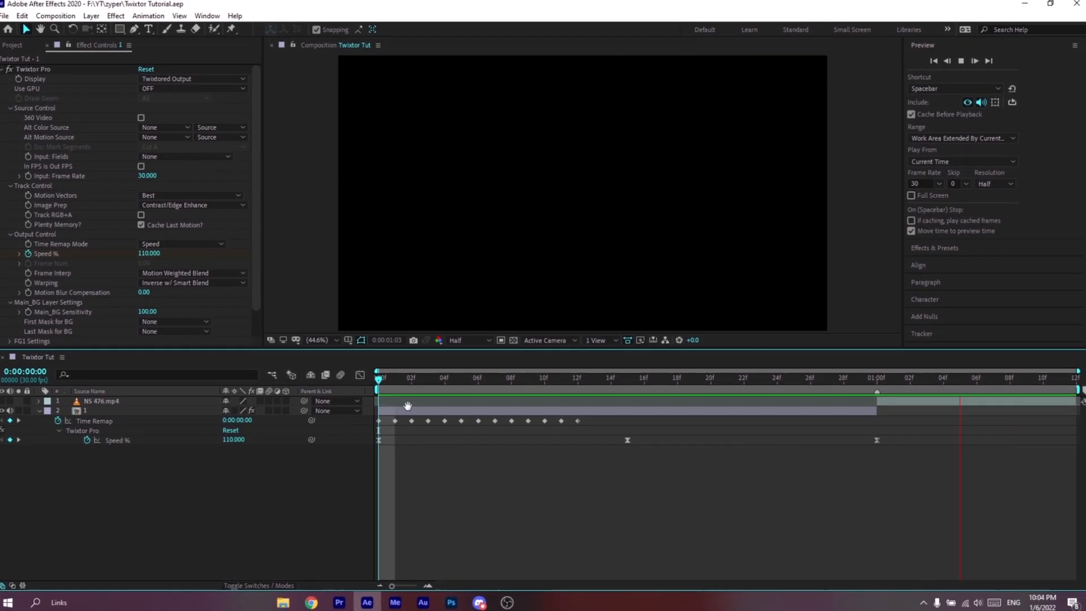
pyautogui.press('space')
# Pre-compose the finished Twixtor clip on layer 1, moving all its attributes into the new composition.
pyautogui.click(415, 417)
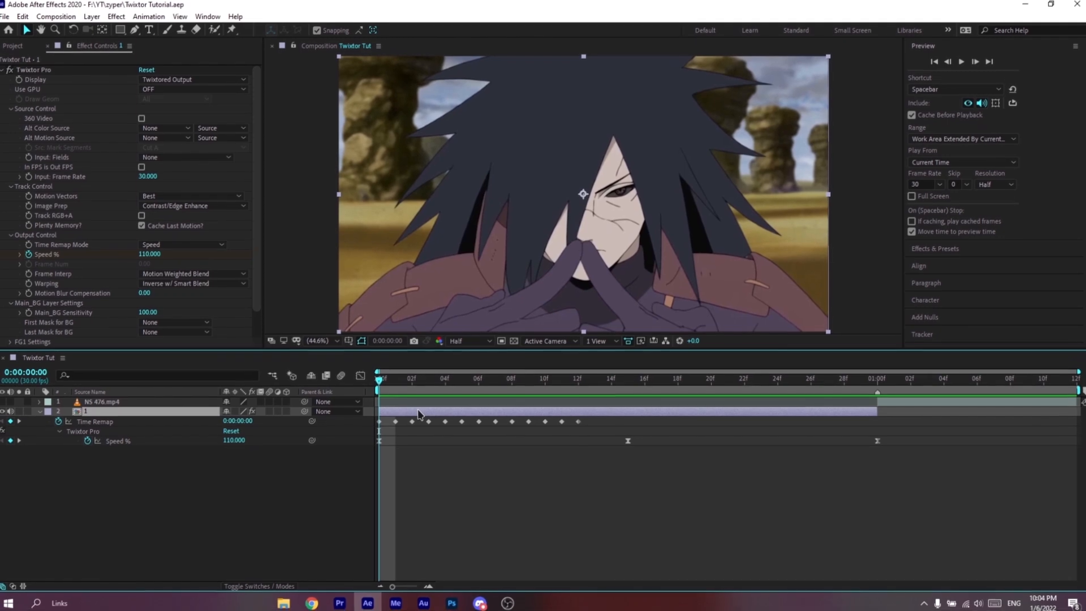
pyautogui.hotkey('ctrl', 'shift', 'c')
pyautogui.press('Escape')
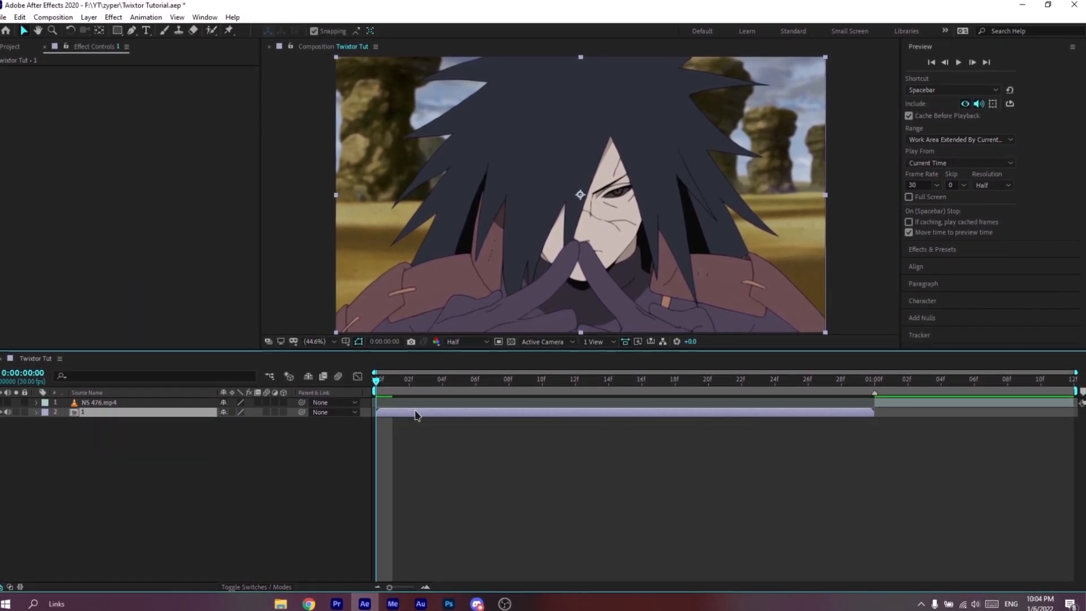
pyautogui.click(467, 495)
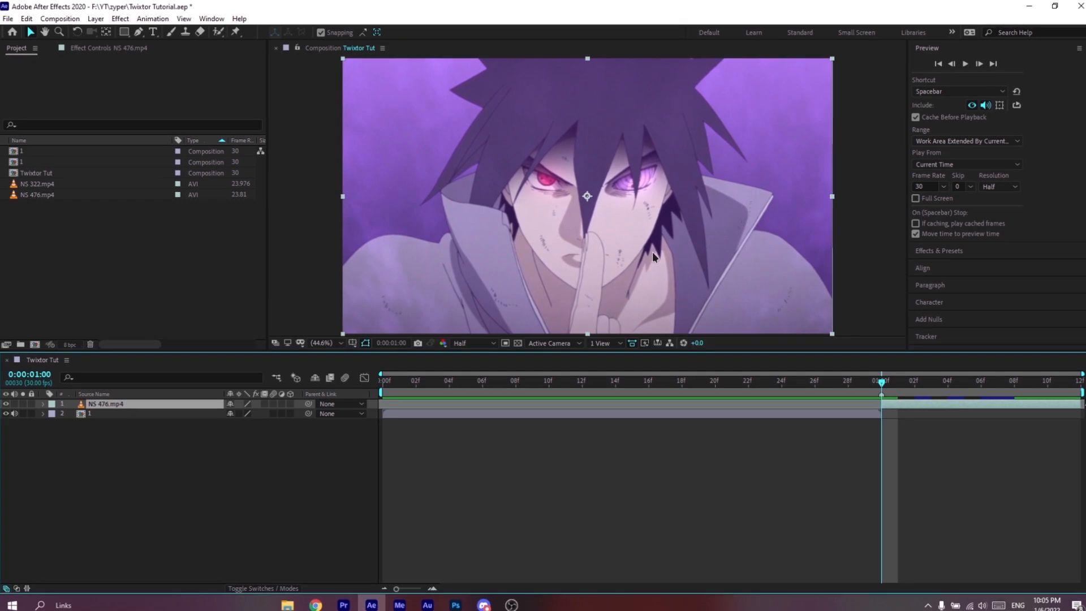
# Pre-compose the NS 476.mp4 layer as "2", moving all attributes and adjusting the composition duration to the layer's time span.
pyautogui.click(947, 455)
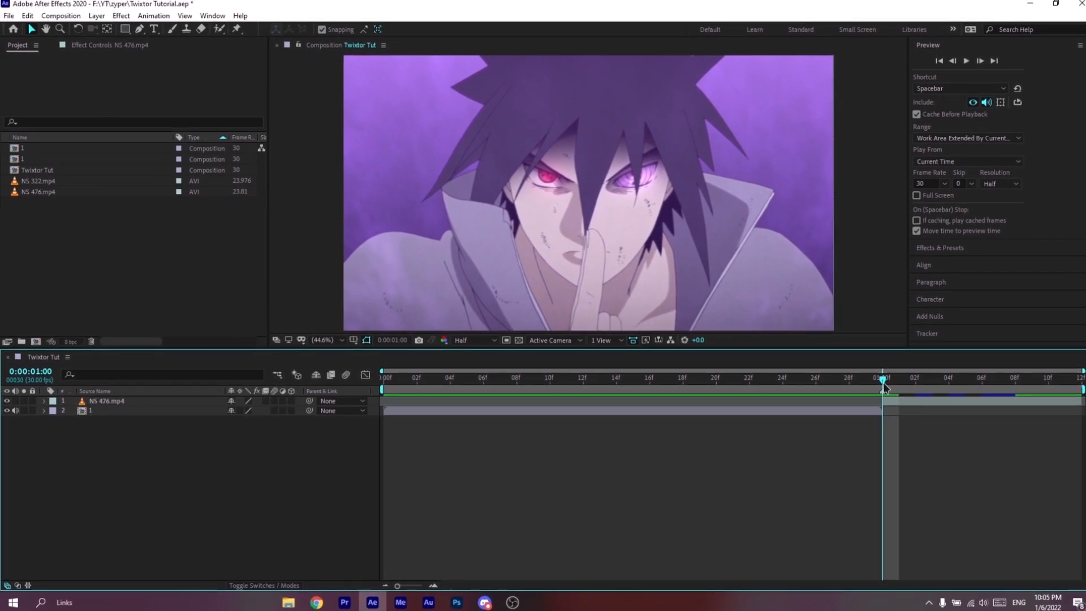
pyautogui.click(902, 401)
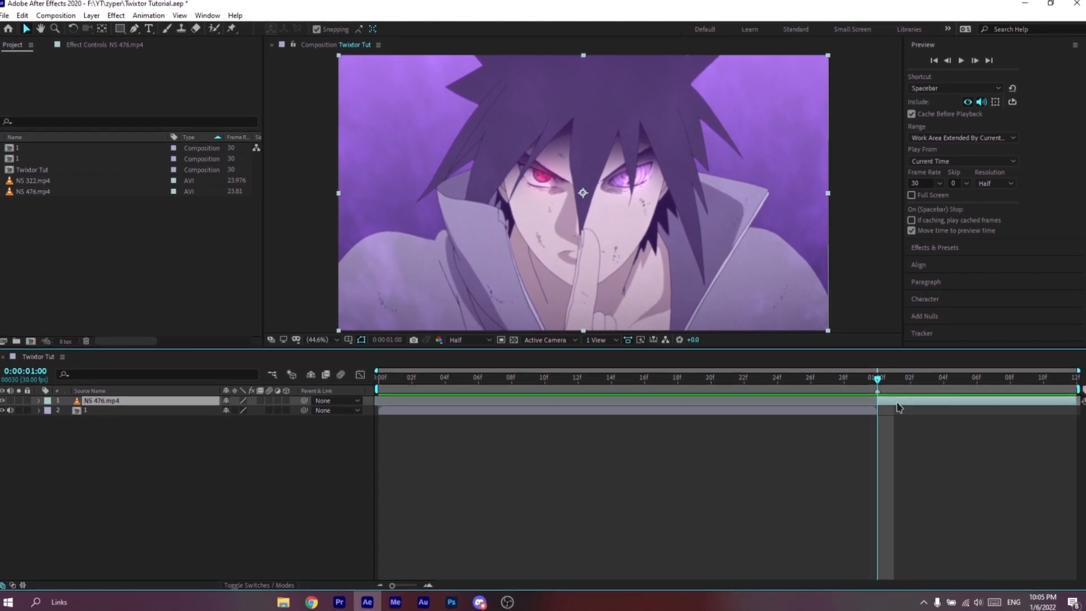
pyautogui.hotkey('ctrl', 'shift', 'c')
pyautogui.write('2')
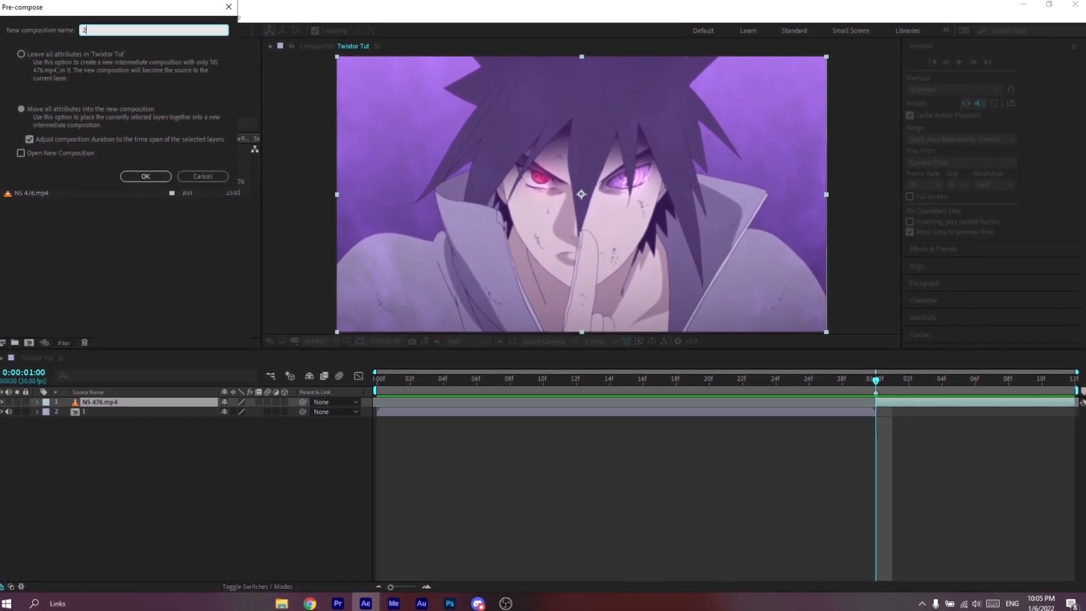
pyautogui.press('Return')
# Open composition 2, set its duration to 0:00:00:12 and close it to return to Twixtor Tut.
pyautogui.doubleClick(899, 402)
pyautogui.hotkey('ctrl', 'k')
pyautogui.moveTo(97, 202); pyautogui.dragTo(129, 209)
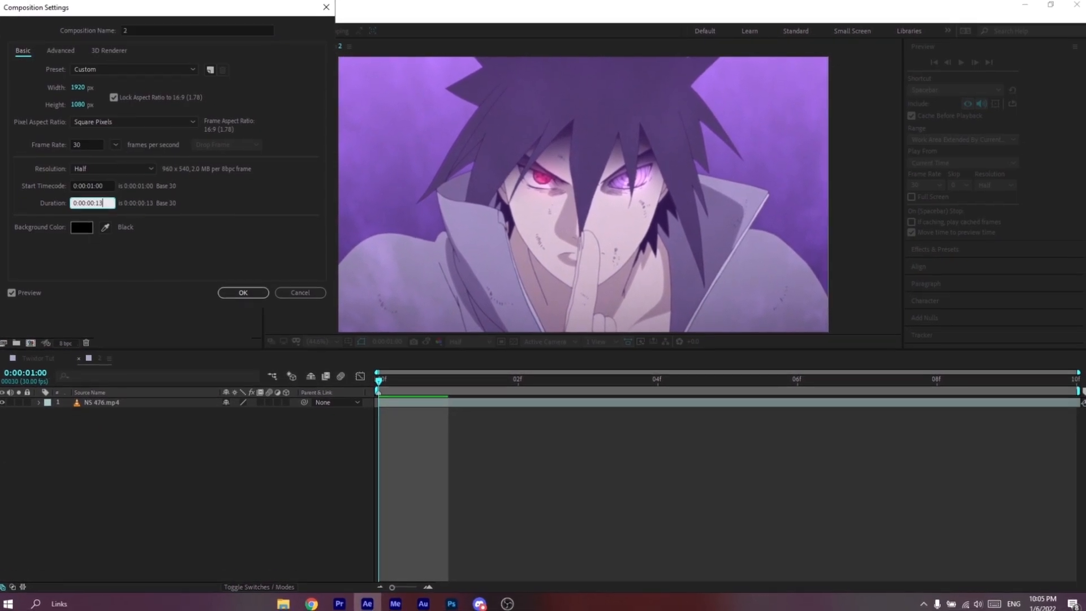
pyautogui.write('2')
pyautogui.press('Return')
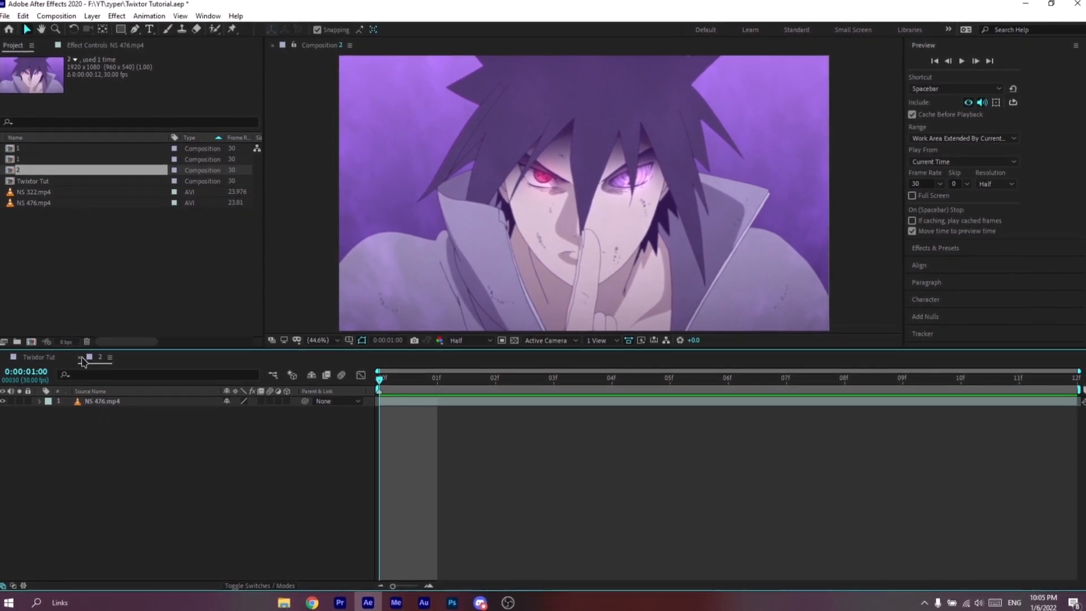
pyautogui.click(81, 358)
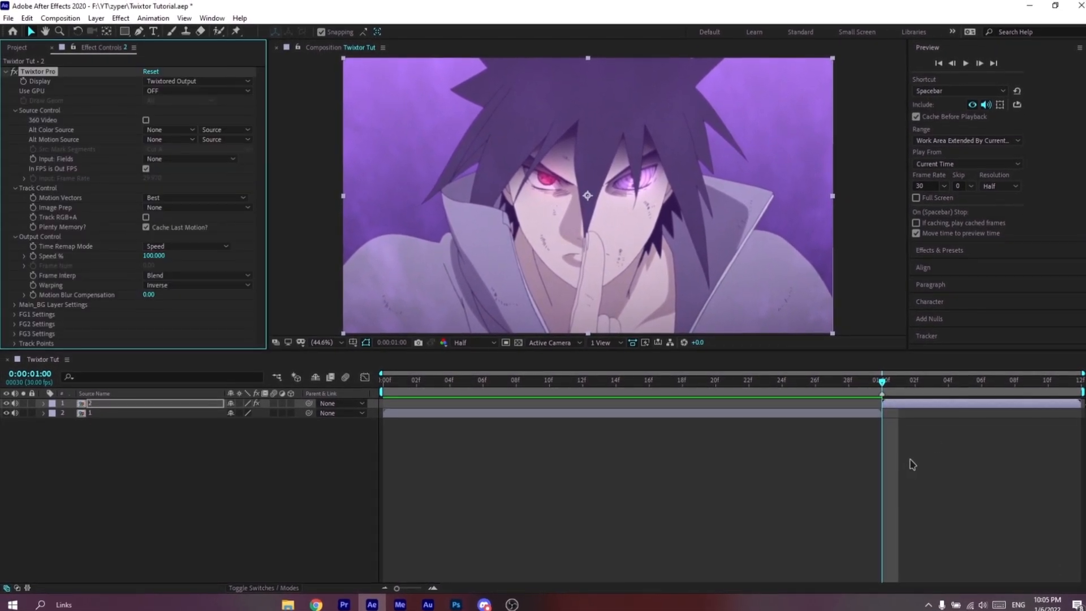
# Apply Twixtor Pro to layer 2 with Image Prep Contrast/Edge Enhance, Frame Interp Motion Weighted Blend and Warping Inverse w/ Smart Blend.
pyautogui.click(195, 207)
pyautogui.click(186, 232)
pyautogui.click(195, 274)
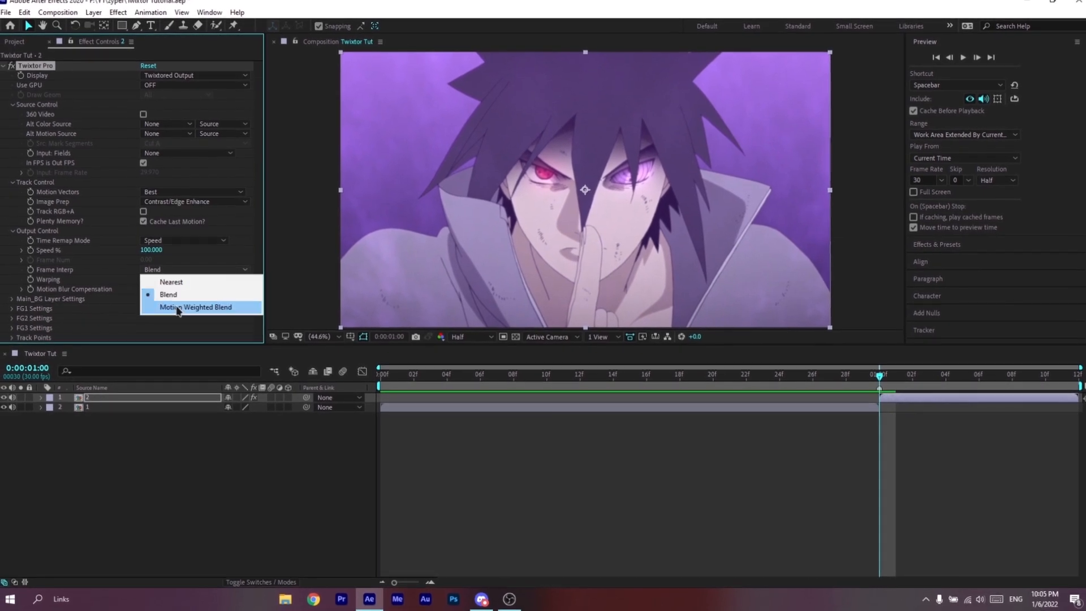
pyautogui.click(177, 307)
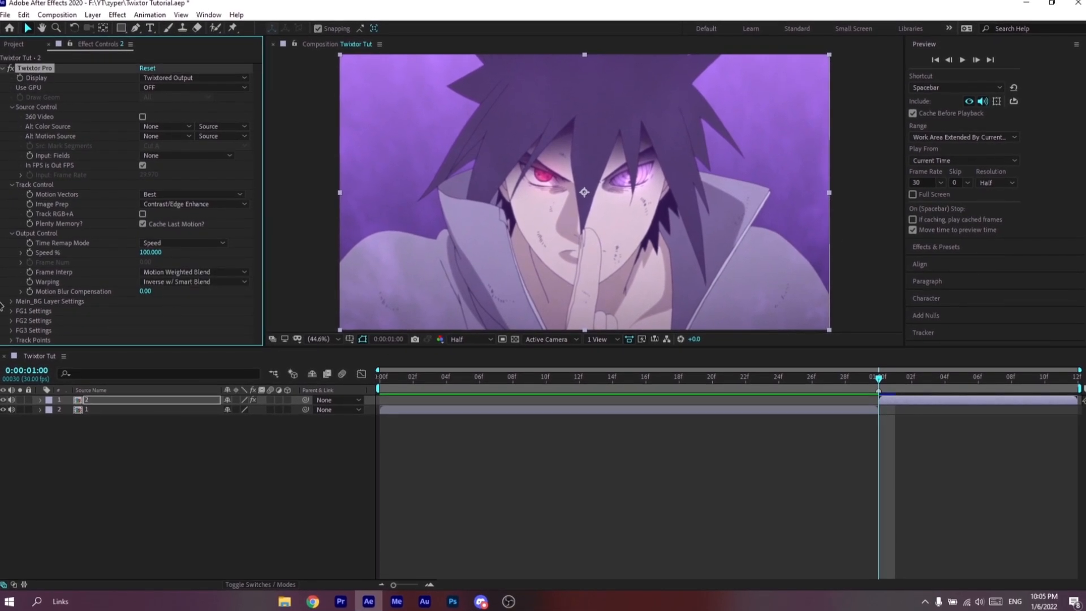
# Set Twixtor's Main_BG Sensitivity to 100, turn off In FPS is Out FPS, set Input: Frame Rate to 7 and preview layer 2.
pyautogui.click(146, 173)
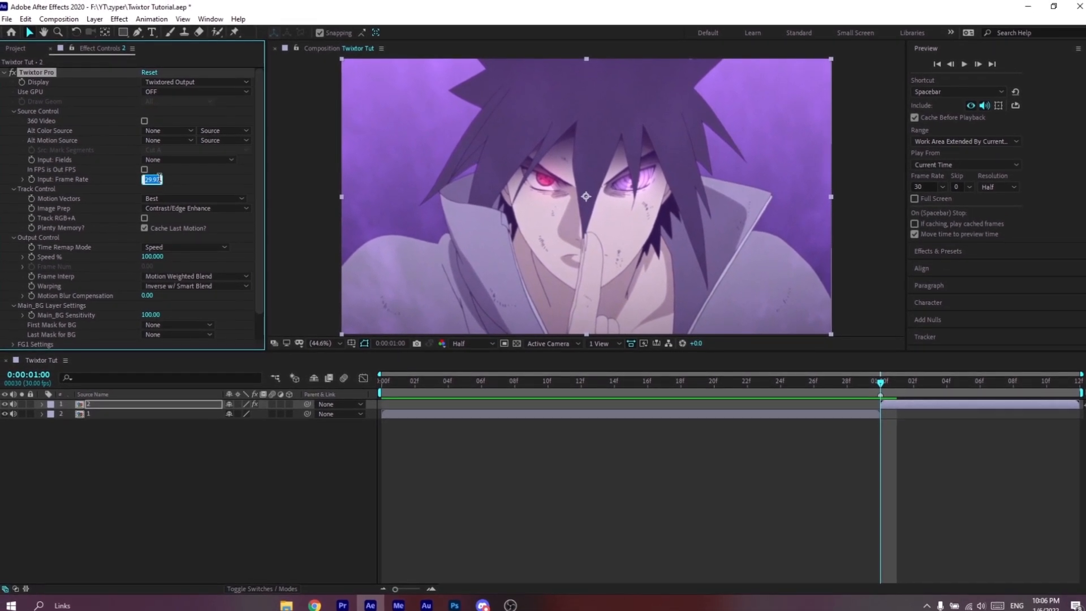
pyautogui.press('Return')
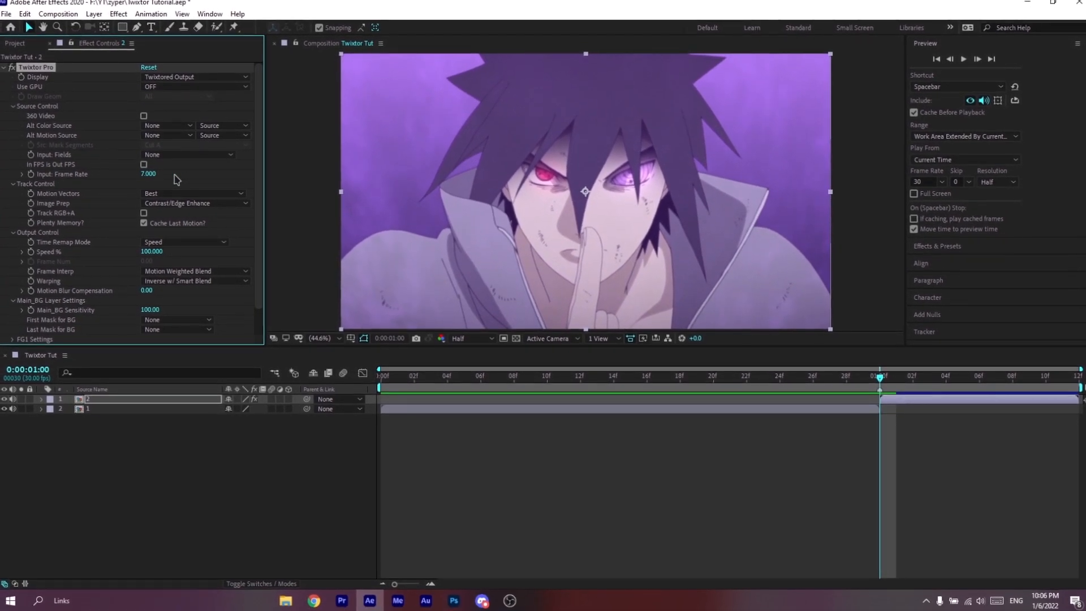
pyautogui.click(933, 461)
pyautogui.press('space')
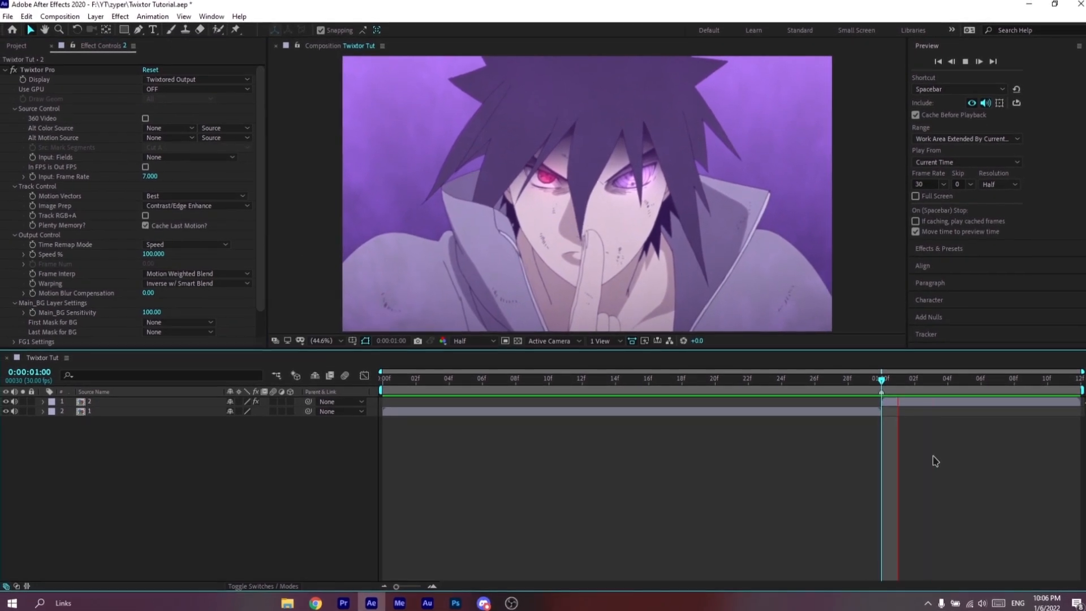